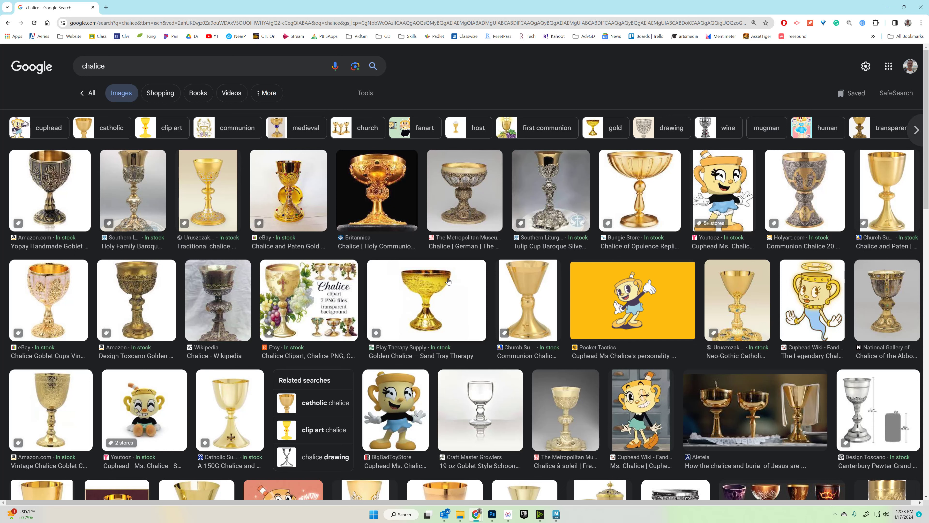
Step: Try to save the plain gold Church Supplies chalice picture as a renamed WEBP file in the Documents folder
left_click(892, 177)
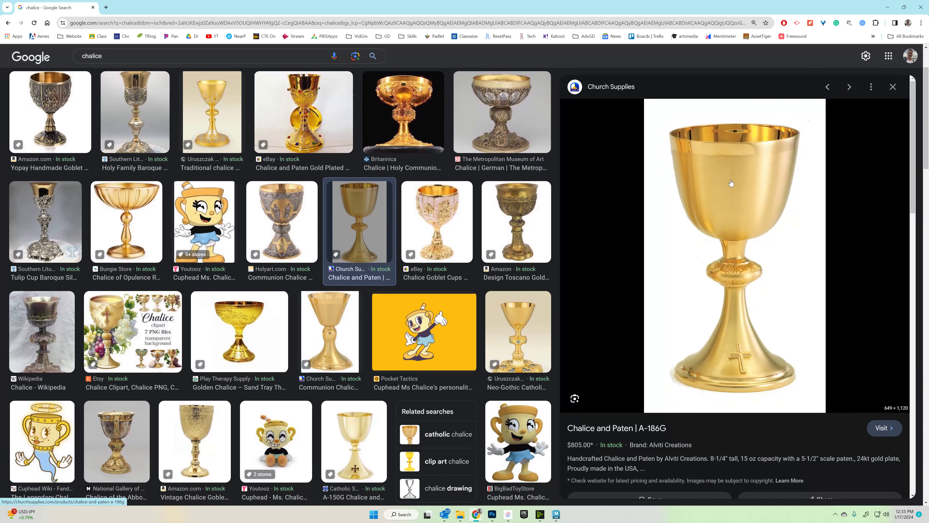
right_click(728, 185)
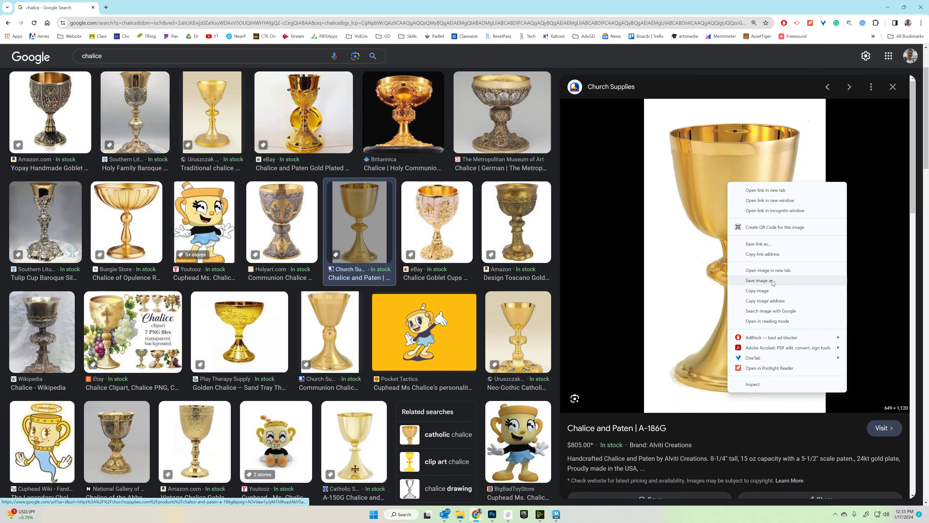
left_click(760, 283)
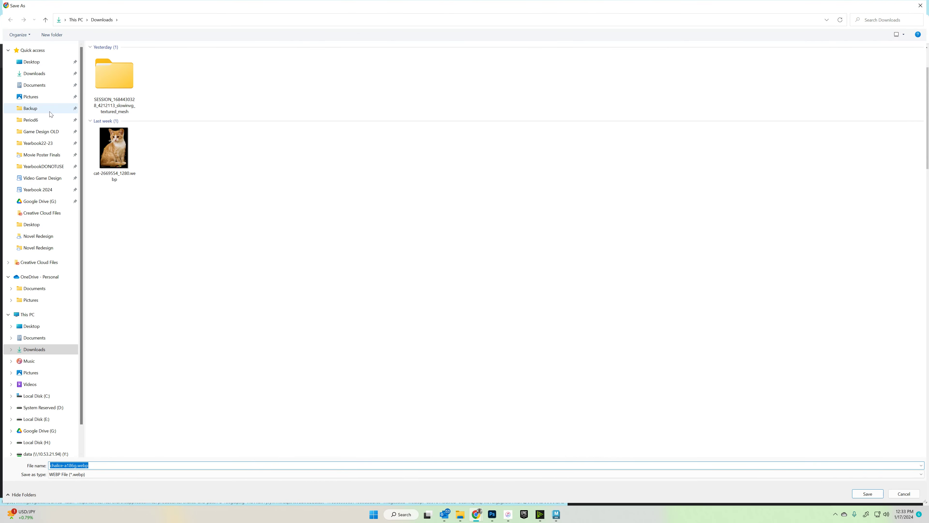
left_click(35, 85)
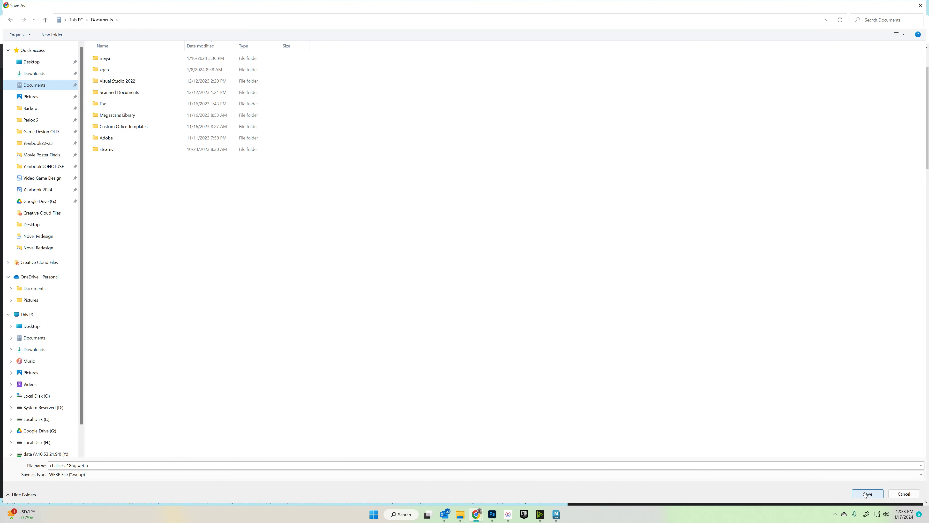
left_click(355, 465)
type("Chali")
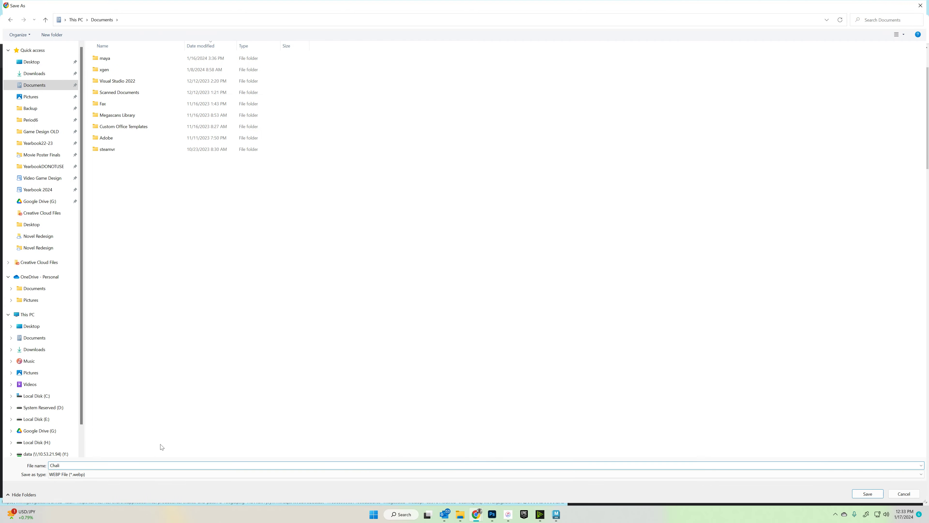
key("Return")
Step: Preview the Design Toscano golden chalice and its Amazon product page, closing that page again
left_click(521, 208)
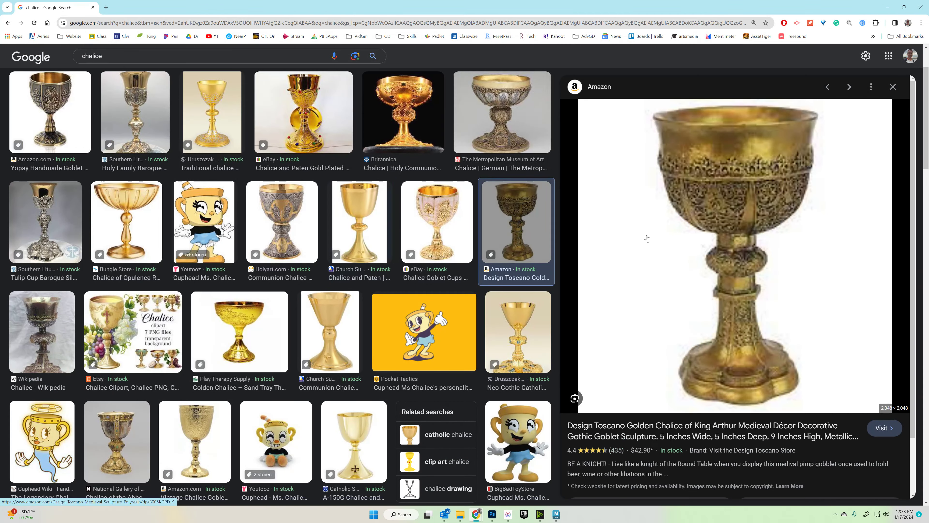
left_click(647, 234)
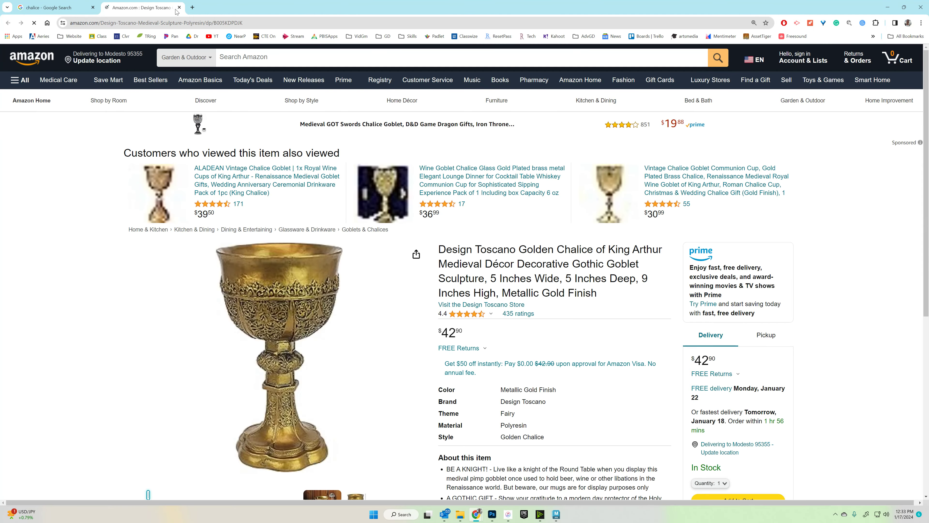
left_click(178, 8)
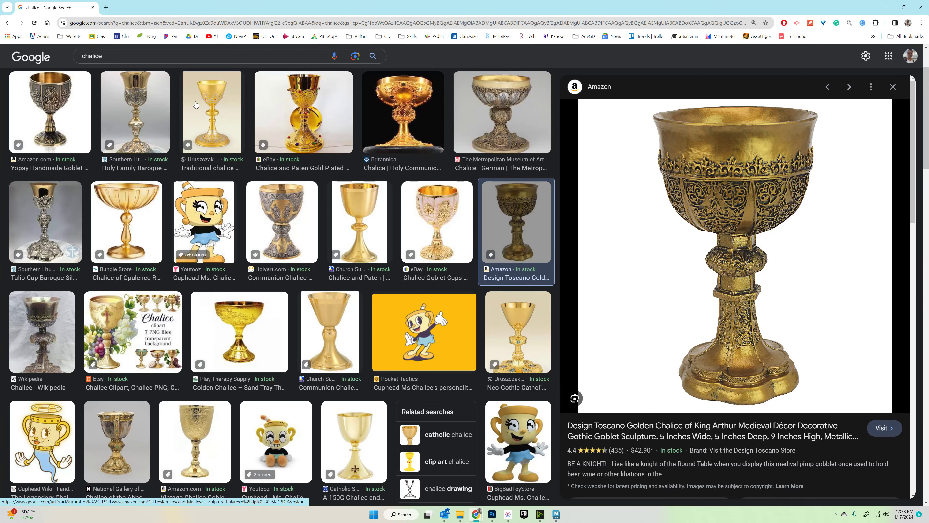
Step: Save the Uruszczak chalice with grapevine and red stones as a JPG named Chalice in the Documents folder
left_click(196, 104)
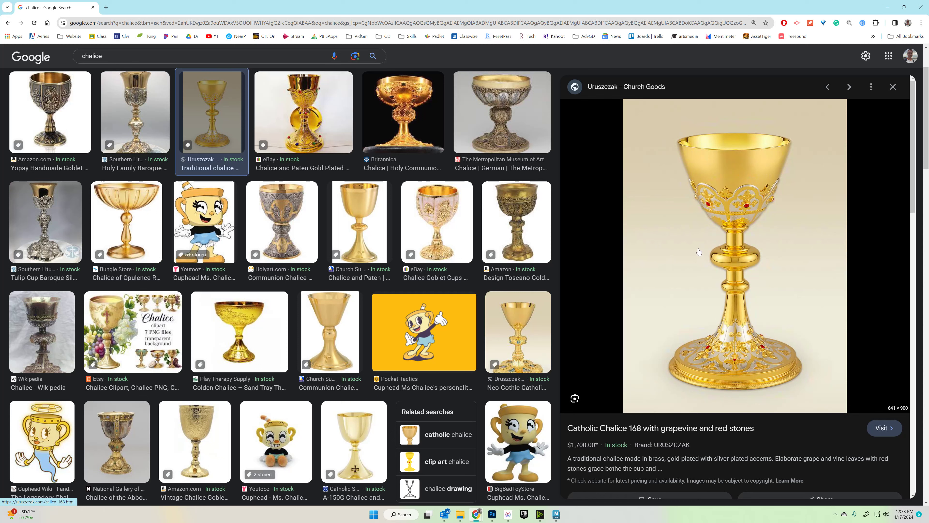
right_click(708, 243)
left_click(742, 341)
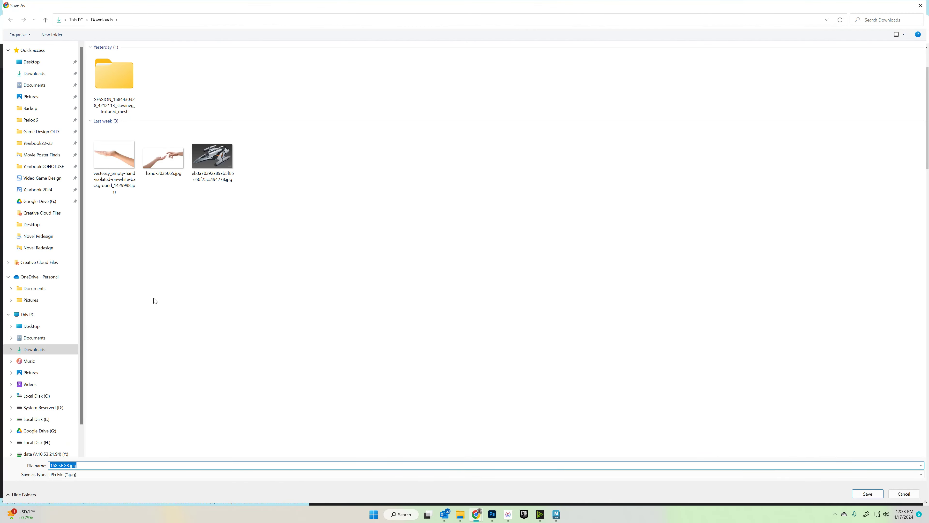
type("Chalice")
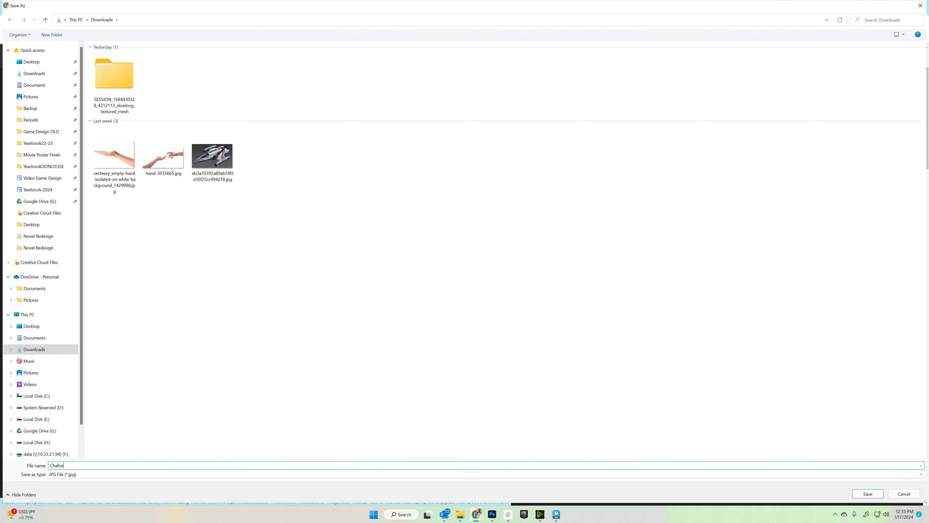
left_click(36, 86)
key("Return")
Step: Switch to Maya and change the viewport from perspective to the front view
left_click(556, 514)
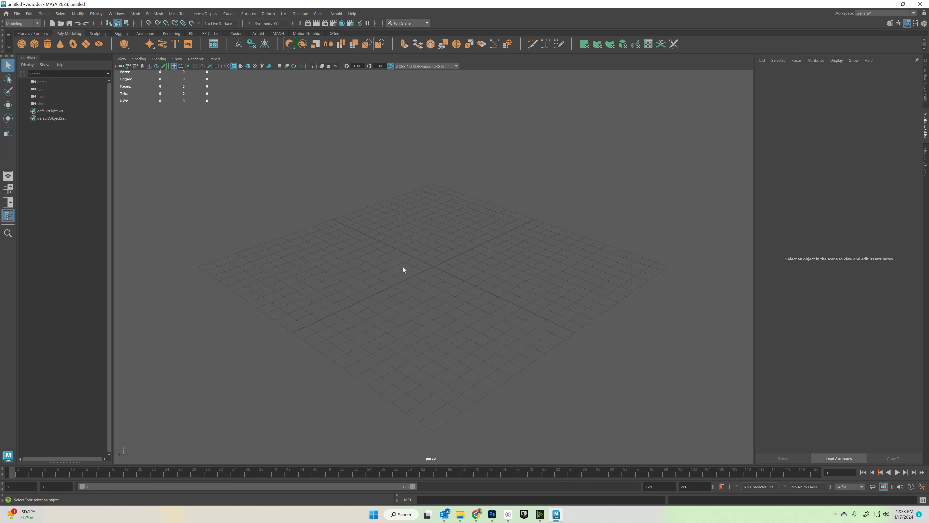
key("space")
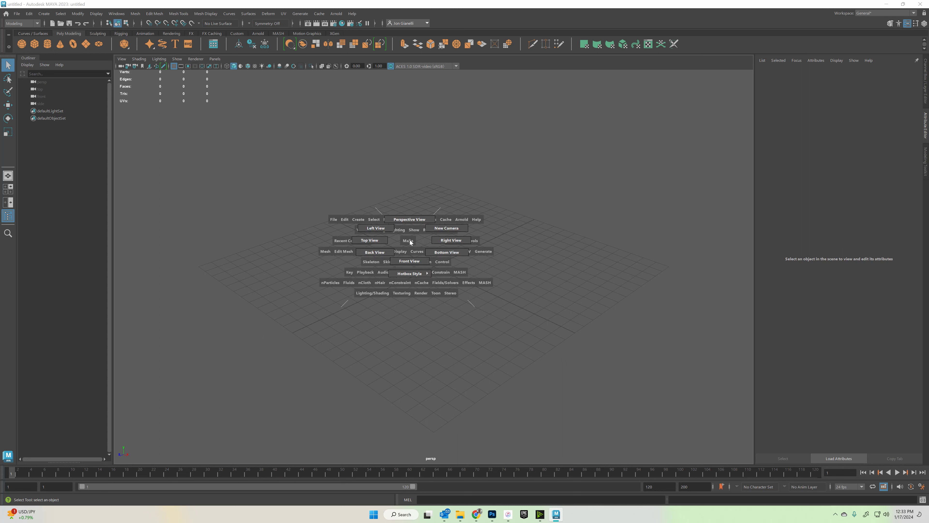
left_click_drag(409, 242, 408, 261)
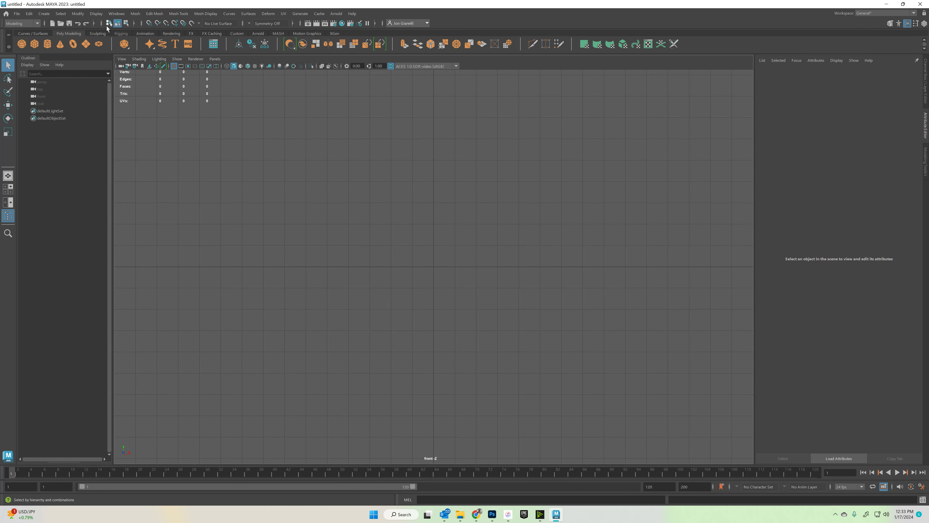
Step: Import Chalice.jpg from the Documents folder as an image plane in the front view
left_click(122, 59)
mouse_move(152, 220)
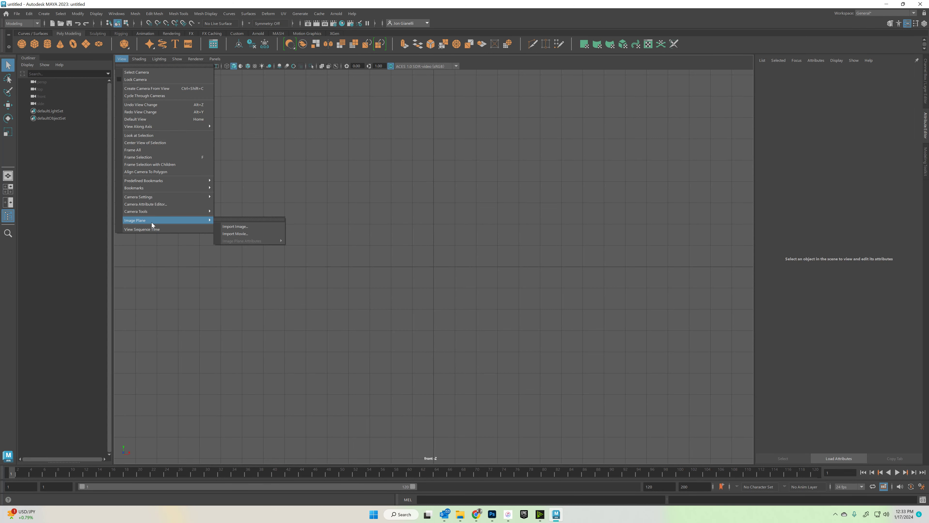
left_click(241, 225)
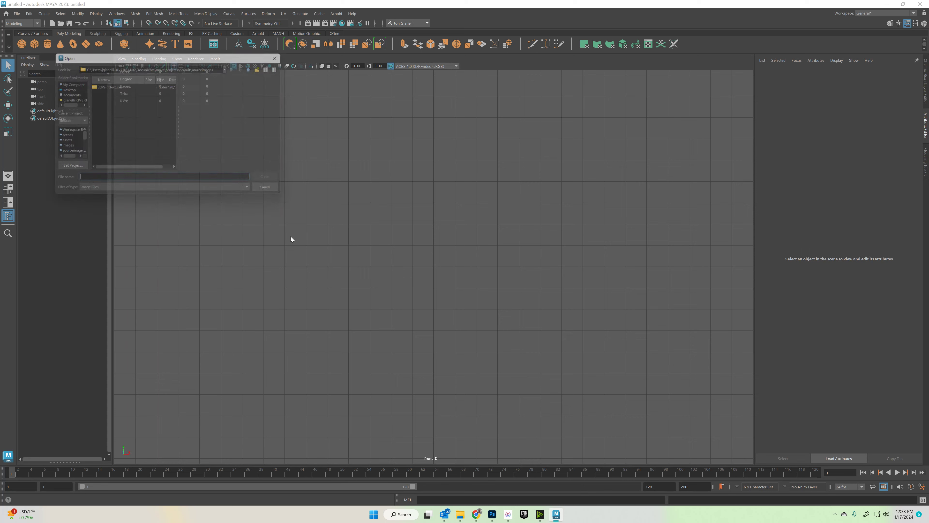
left_click(68, 93)
double_click(95, 87)
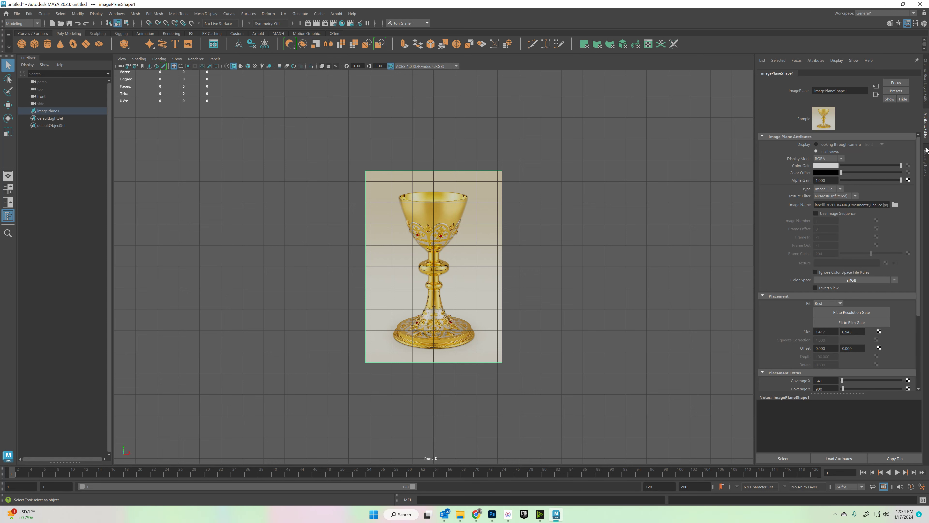
Step: Return to the perspective view and create a polygon cylinder at the origin, in the middle of the chalice reference
left_click(928, 92)
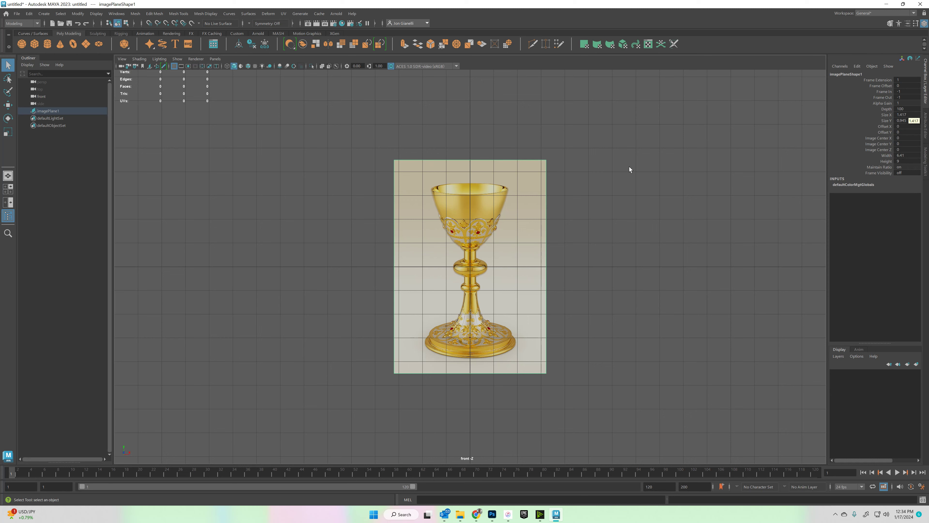
key("space")
left_click_drag(516, 205, 518, 180)
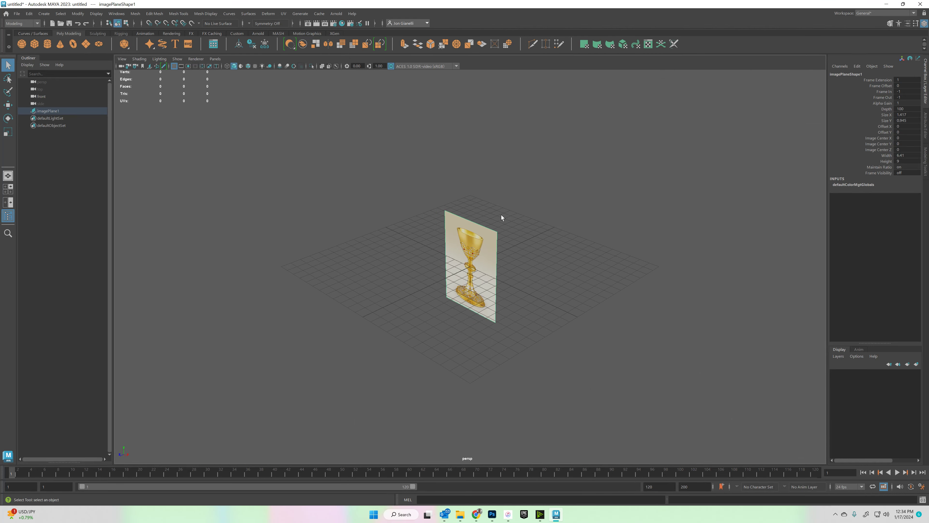
scroll(488, 283, "up", 5)
left_click_drag(496, 234, 524, 228, "alt")
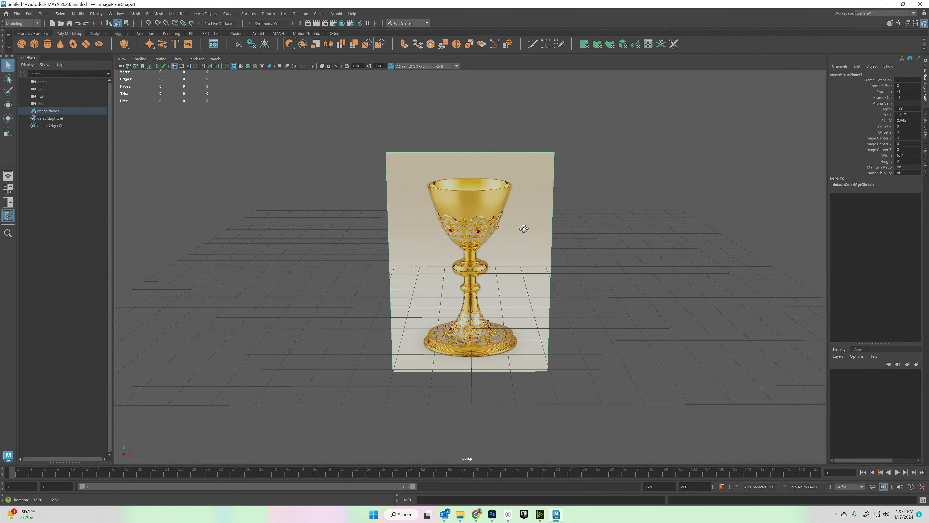
left_click(47, 44)
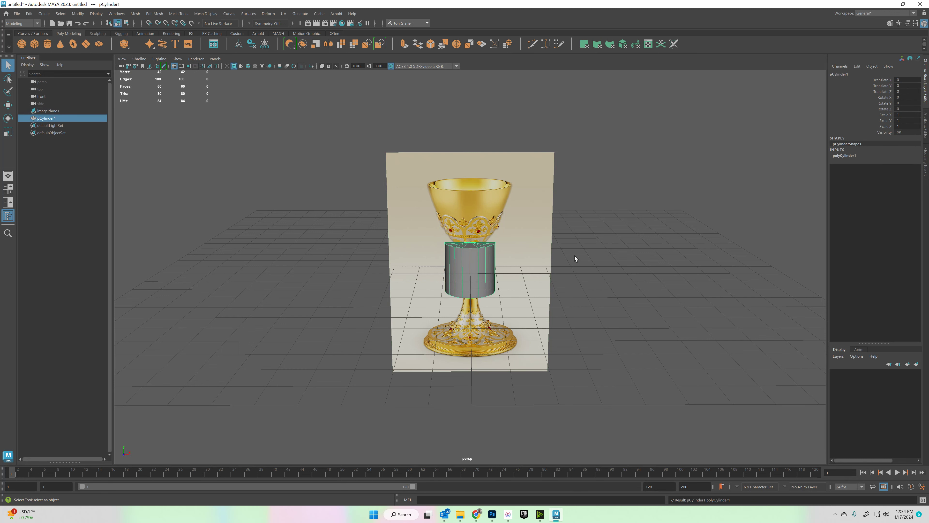
Step: Raise the chalice image plane along Y by about 3.8 units so the chalice base sits near the grid
left_click(488, 195)
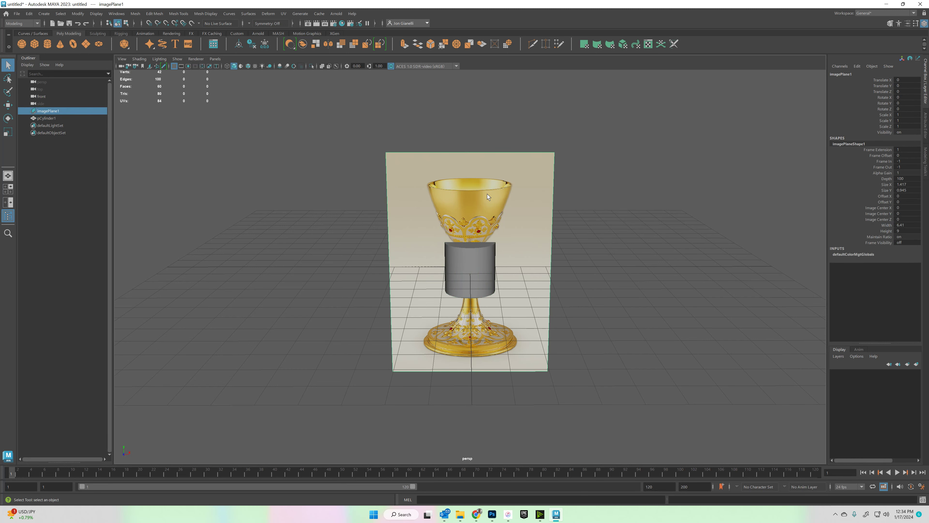
key("w")
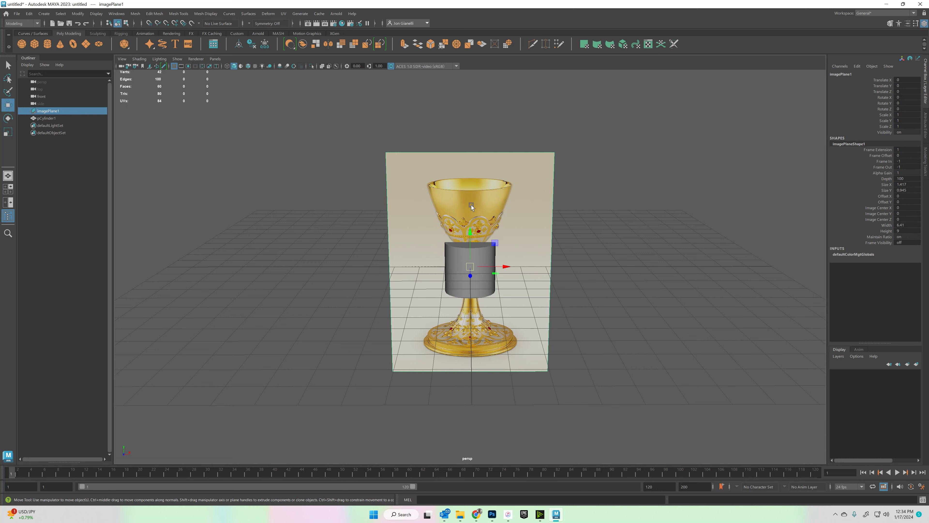
left_click_drag(471, 222, 471, 135)
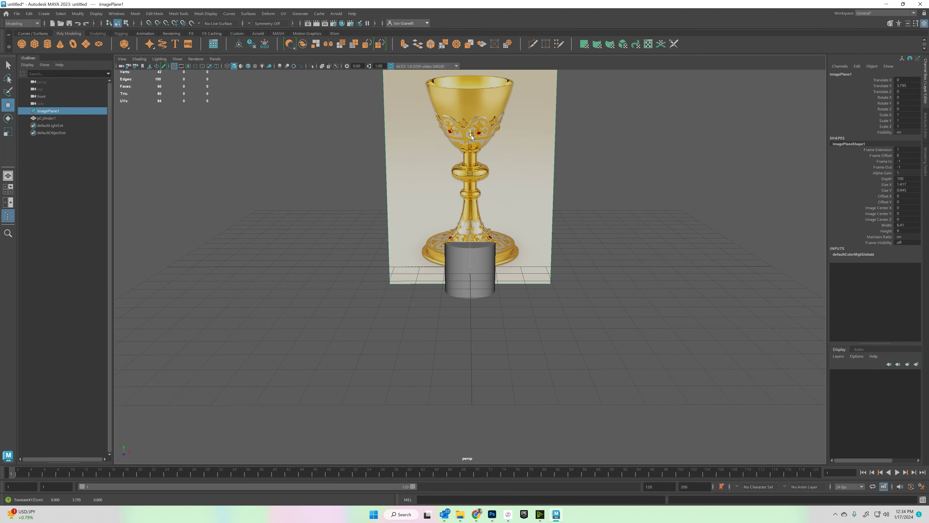
Step: Select the cylinder and raise it to about 1.51 on Y so it stands above the grid
left_click(474, 298)
left_click(475, 286)
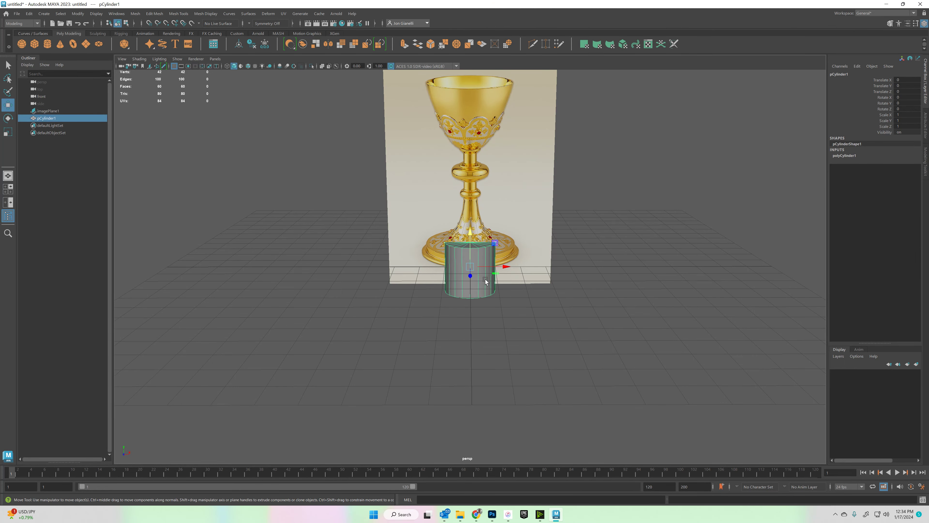
left_click_drag(482, 222, 472, 202, "alt")
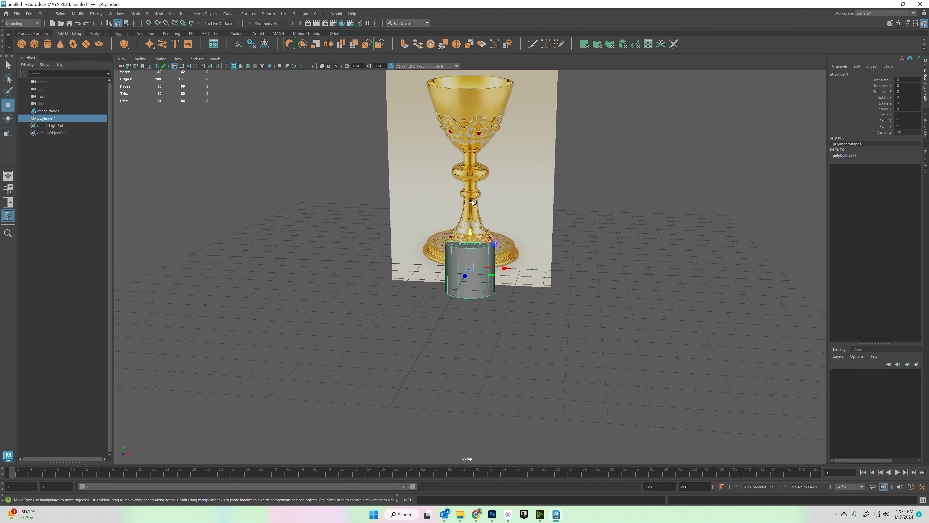
left_click(501, 225)
left_click(486, 245)
left_click_drag(492, 252, 472, 196, "alt")
Step: Delete the top and bottom cap faces of the cylinder, leaving only its side wall
right_click_drag(498, 229, 497, 222)
key("space")
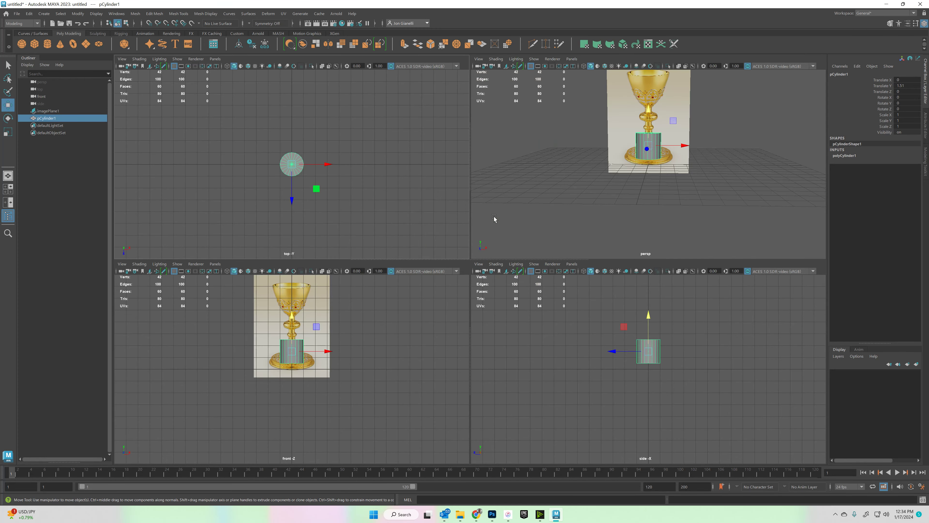
key("space")
left_click_drag(475, 238, 485, 255, "alt")
right_click_drag(485, 255, 485, 282)
left_click_drag(443, 240, 477, 229)
key("Delete")
key("Delete")
Step: Select the open bottom edge loop of the cylinder and snap it vertically onto the grid floor
right_click_drag(477, 229, 479, 214)
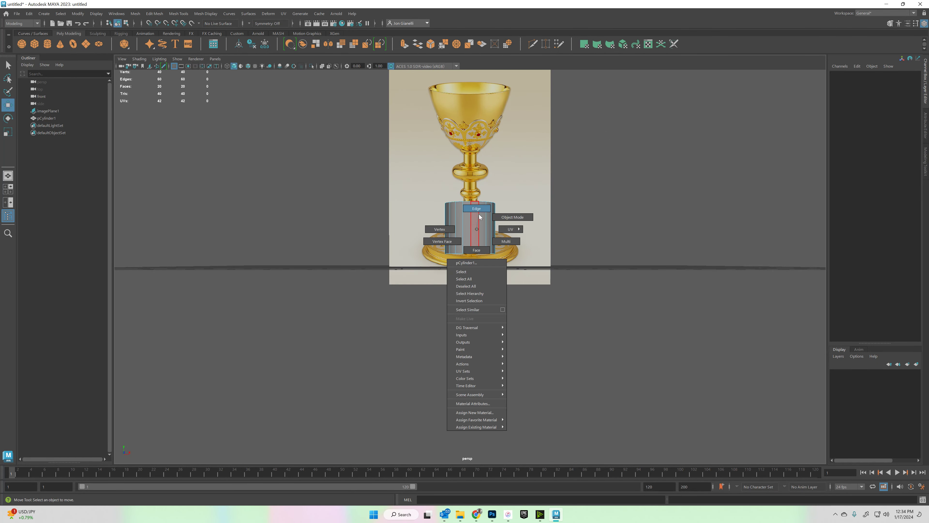
double_click(476, 253)
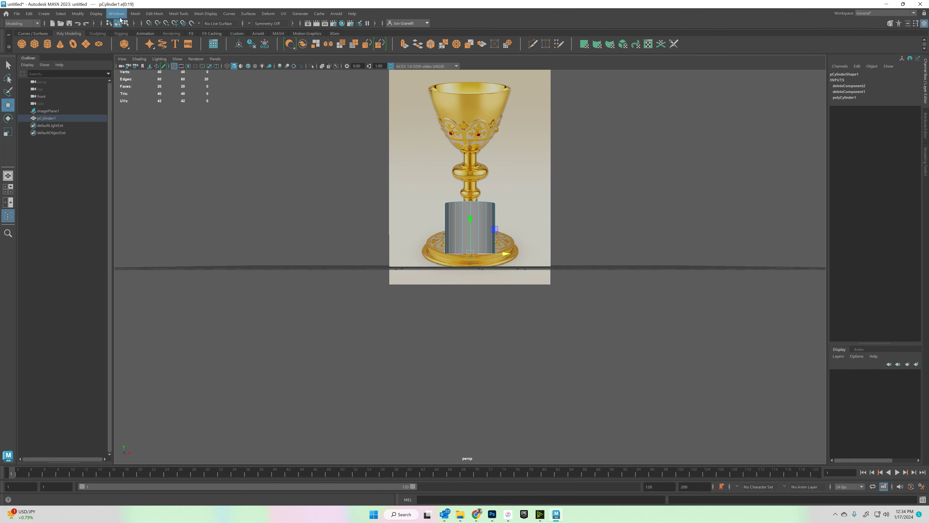
left_click(471, 219)
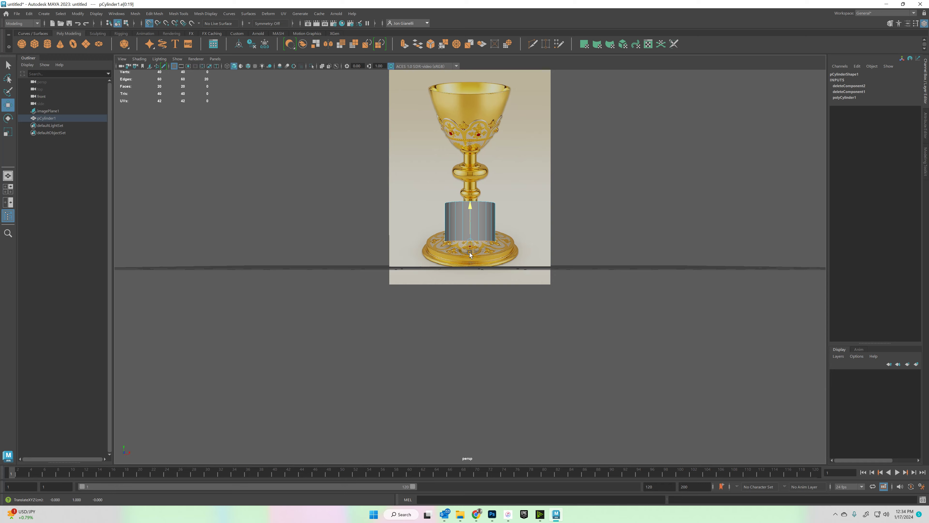
Step: Select the open top edge loop and lower it until the cylinder is a thin ring at the chalice's foot
left_click_drag(468, 256, 482, 216, "alt")
double_click(482, 212)
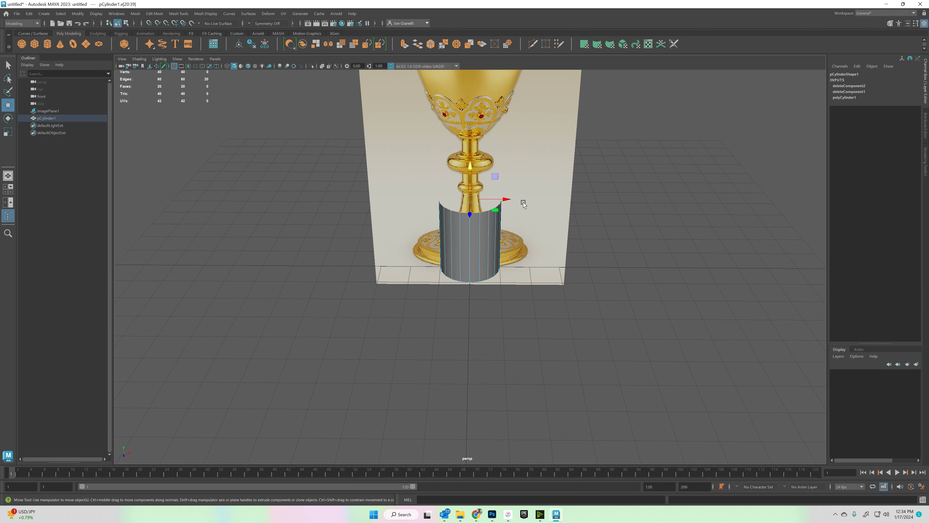
left_click_drag(472, 169, 479, 252, "alt")
Step: Return the thin ring to Object Mode and select it as a whole with the Scale tool active
key("r")
right_click(474, 260)
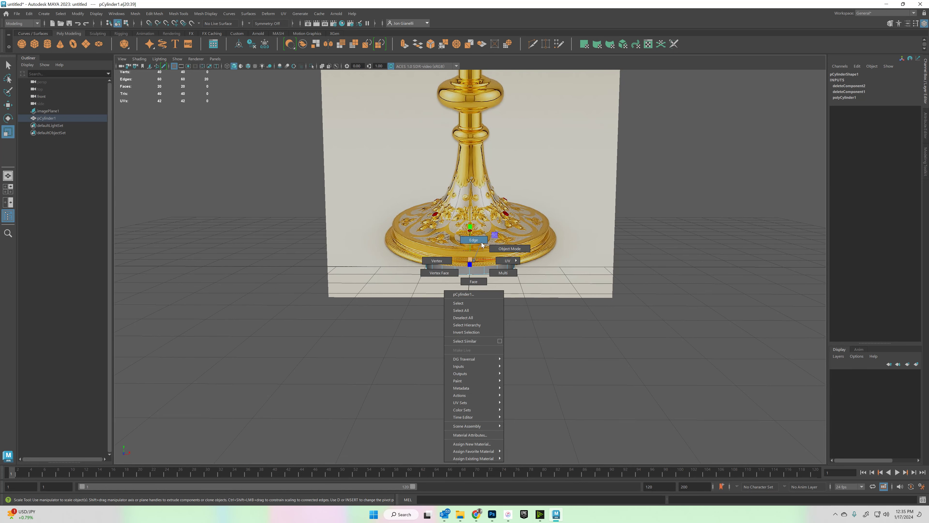
right_click(493, 252)
left_click(513, 255)
right_click(485, 269)
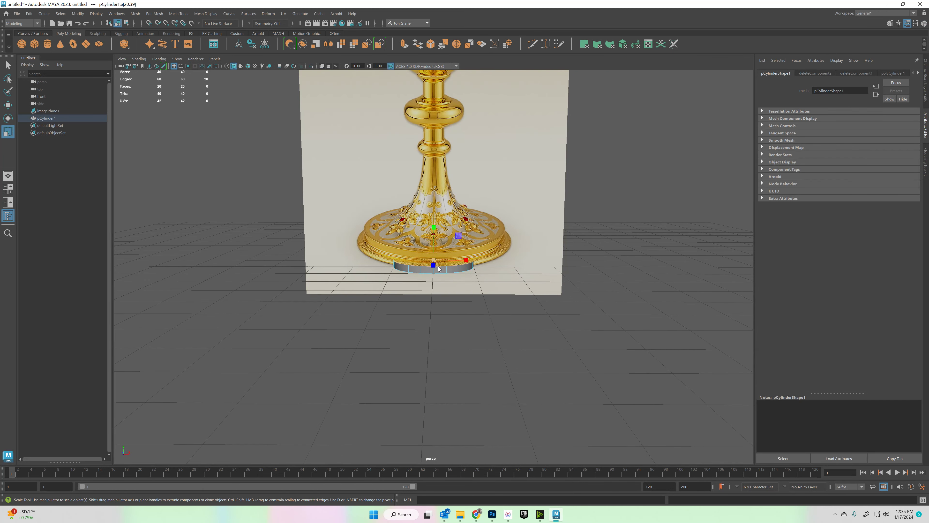
right_click(440, 270)
left_click(449, 266)
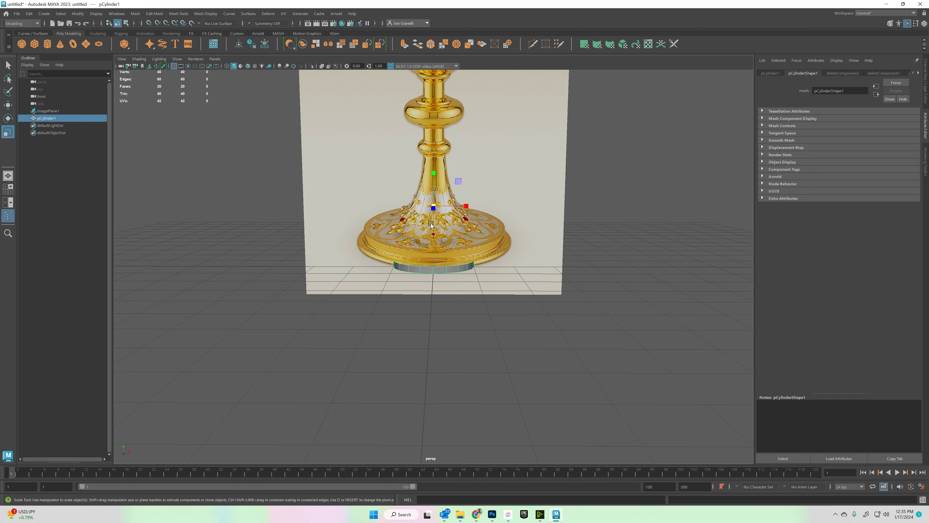
Step: Try to scale the whole ring up uniformly toward the width of the chalice base, and undo that scaling
left_click_drag(433, 205, 523, 198)
key("ctrl+z")
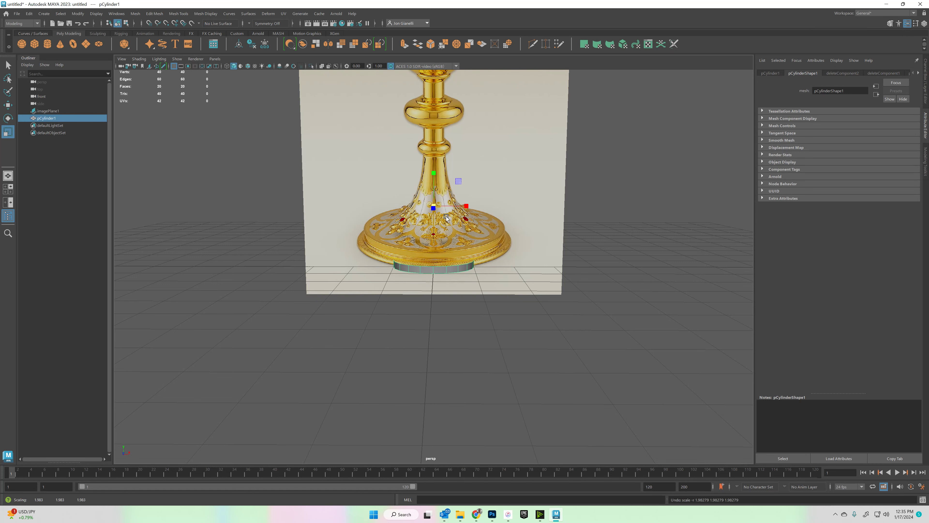
Step: Move the ring's pivot down to its base and scale the whole ring up to the width of the chalice base
key("d")
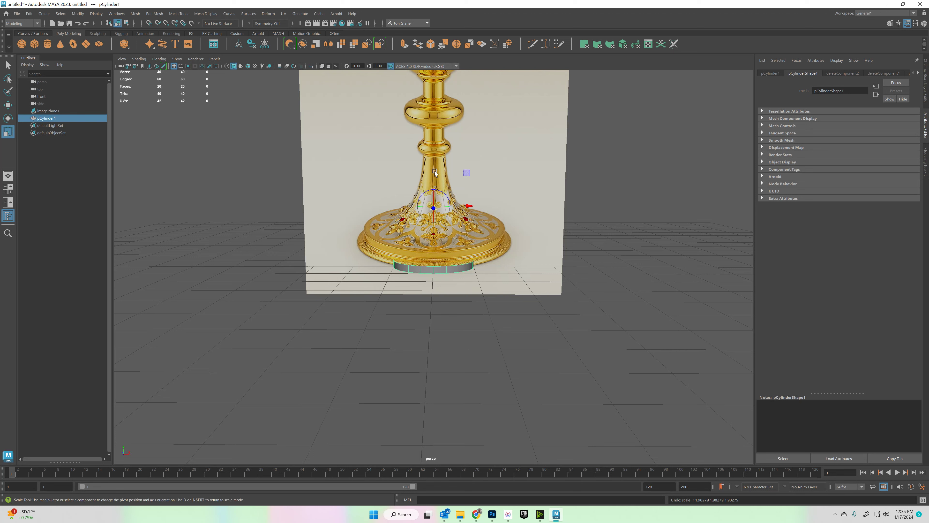
key("w")
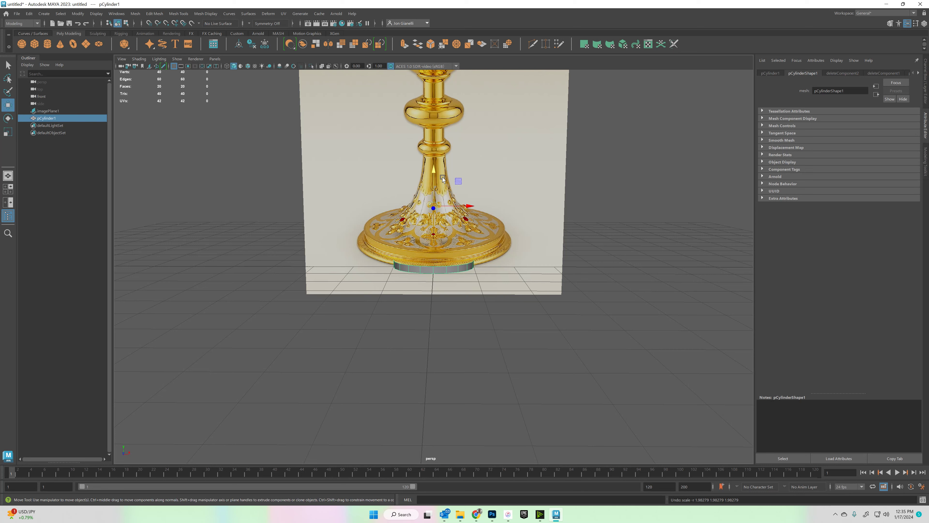
left_click_drag(429, 194, 501, 252)
key("r")
key("w")
left_click_drag(435, 231, 434, 223)
Step: Select the ring's open top edge loop and extrude it upward as the second band of the foot
right_click_drag(484, 261, 484, 249)
double_click(469, 263)
left_click_drag(435, 224, 444, 224)
key("ctrl+e")
key("w")
left_click_drag(435, 238, 436, 231)
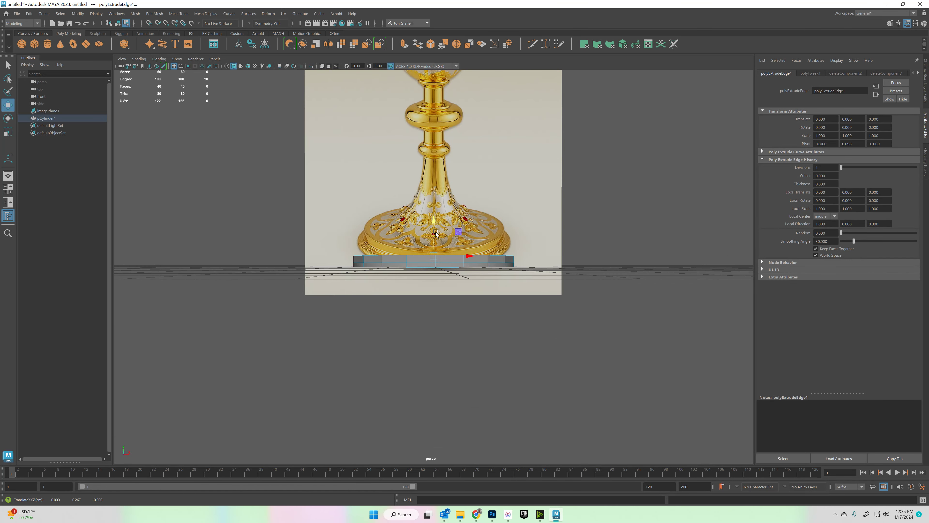
Step: Extrude the top edge loop upward again in short bands to build the vertical step of the foot
key("ctrl+e")
key("w")
left_click_drag(437, 225, 435, 216)
key("r")
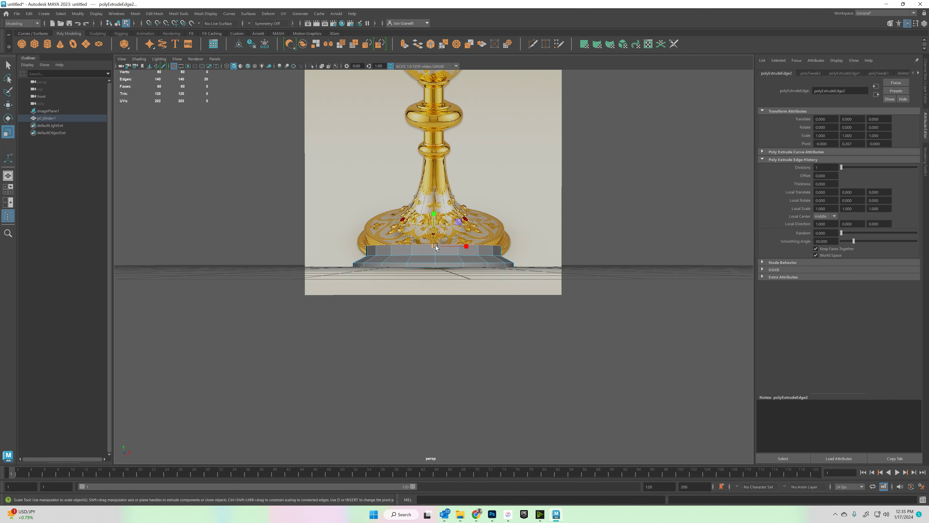
key("w")
left_click_drag(436, 221, 436, 217)
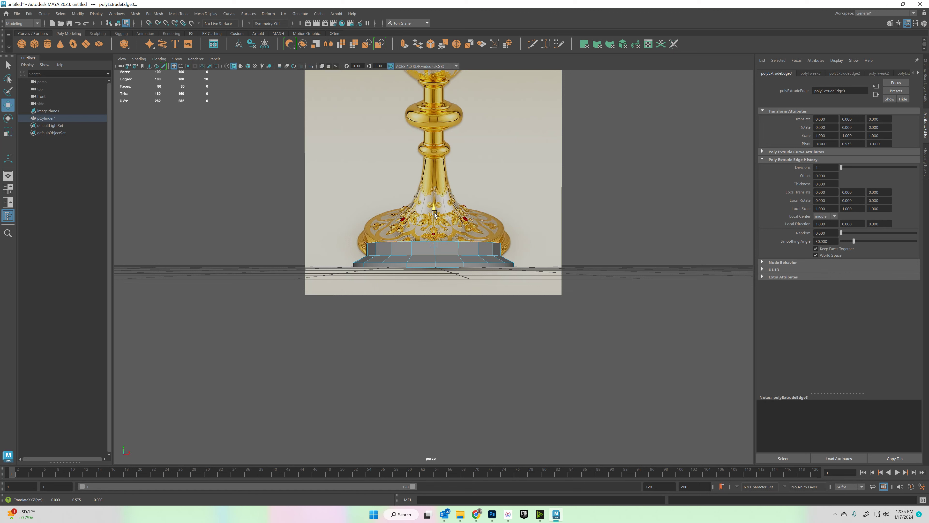
Step: Extrude the top loop upward while scaling it in, tapering the foot like a cone toward the lower stem
left_click(439, 216, "shift")
key("r")
left_click_drag(434, 214, 395, 210)
key("w")
left_click_drag(433, 183, 435, 142, "shift")
key("r")
Step: Extrude and scale further bands up the stem to shape the small lower knob, the neck above it and the large knob
key("w")
key("r")
key("w")
left_click_drag(437, 119, 416, 108, "shift")
key("r")
key("w")
key("r")
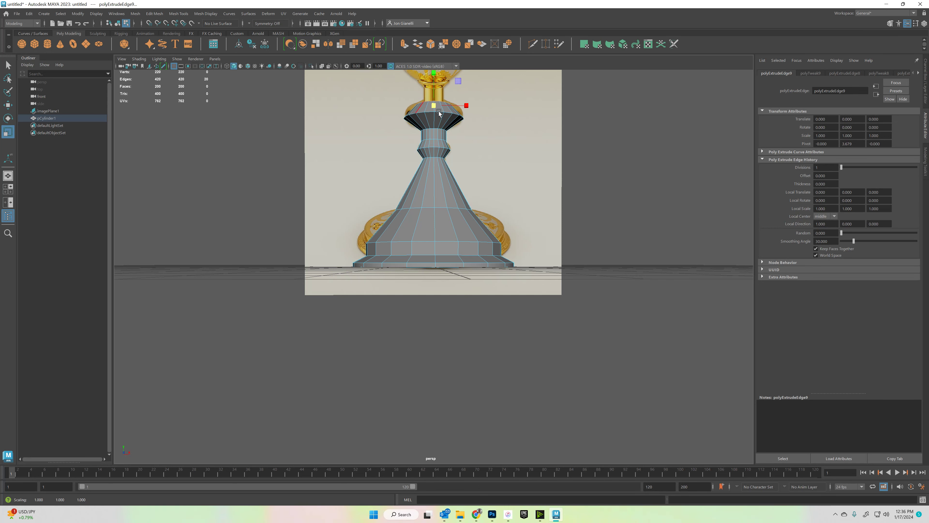
Step: Extrude the loop above the large knob straight up as a short neck reaching the underside of the cup
left_click_drag(499, 126, 483, 166, "alt")
key("w")
left_click_drag(437, 127, 435, 111, "shift")
key("r")
key("ctrl+z")
left_click_drag(438, 151, 434, 108)
key("ctrl+e")
key("w")
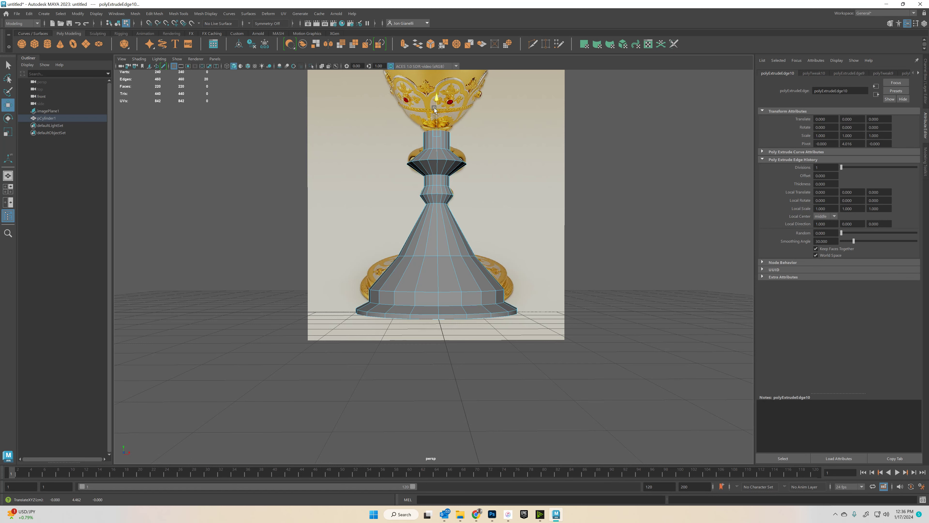
Step: Extrude the neck's top loop upward and scale it out to form the lowest band of the cup
middle_click_drag(432, 107, 478, 200, "alt")
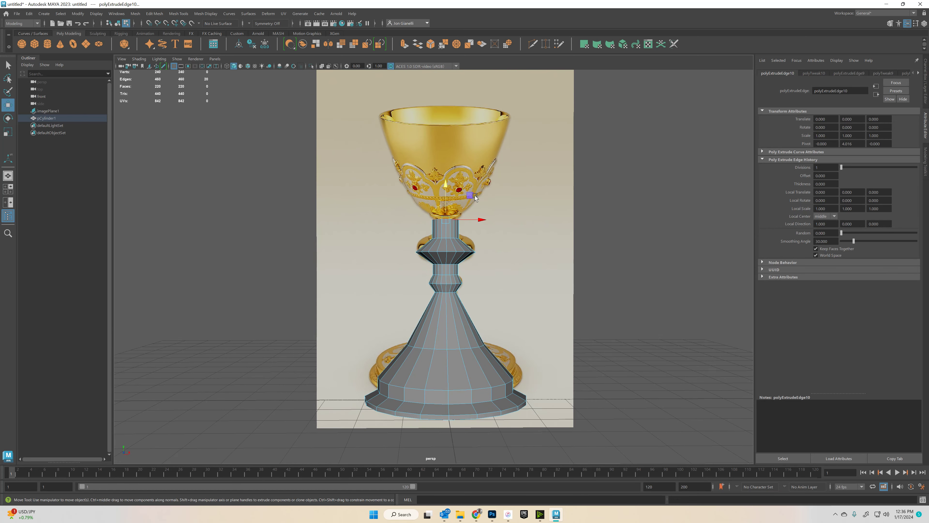
key("ctrl+e")
left_click_drag(457, 195, 541, 187)
key("r")
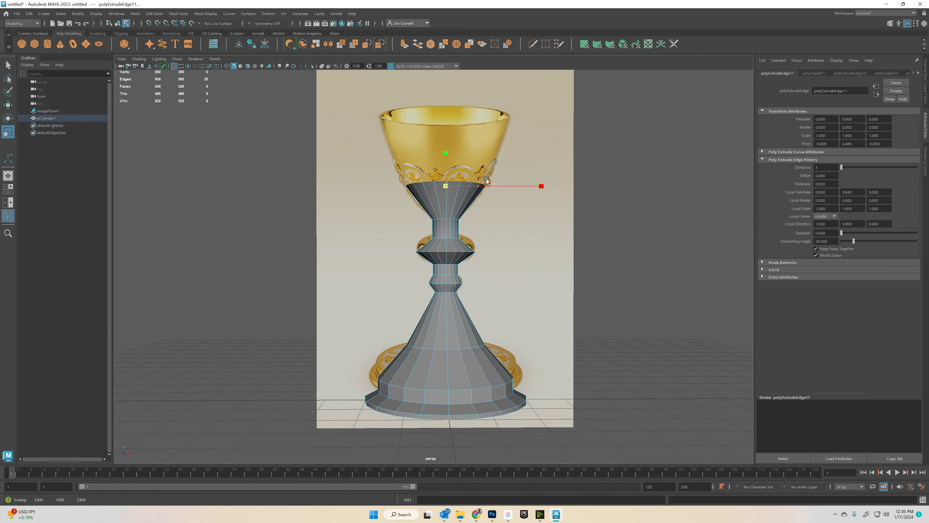
Step: Extrude and widen two more bands upward to complete the cup's outer wall up to the rim
key("ctrl+e")
key("w")
left_click_drag(445, 154, 445, 121)
key("r")
left_click_drag(450, 154, 446, 91)
key("ctrl+e")
key("w")
key("r")
left_click_drag(446, 124, 413, 176)
Step: Extrude the rim loop inward for wall thickness and down into the cup for the inner wall, and clear the selection
key("ctrl+e")
key("w")
key("r")
key("ctrl+e")
key("w")
key("r")
left_click(534, 105)
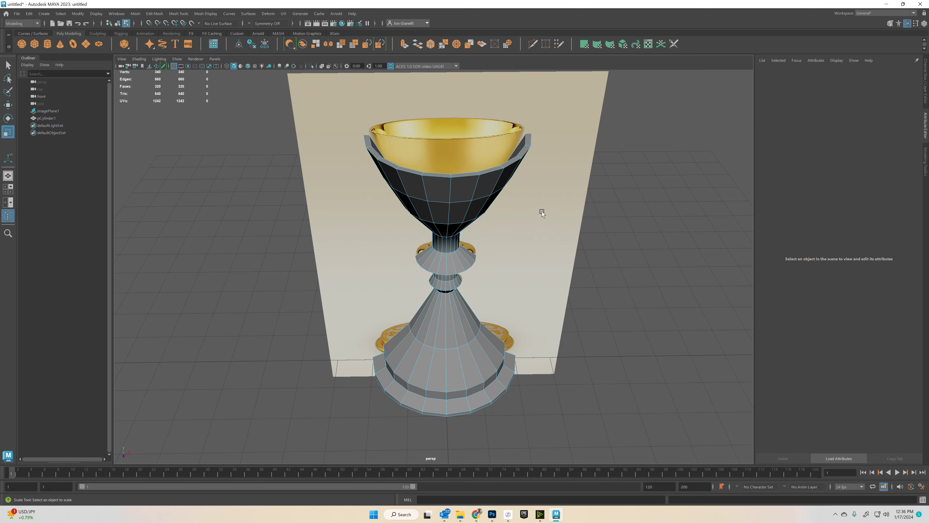
Step: Hide the reference image plane and extrude the foot's open bottom edge loop inward across the underside
left_click(50, 111)
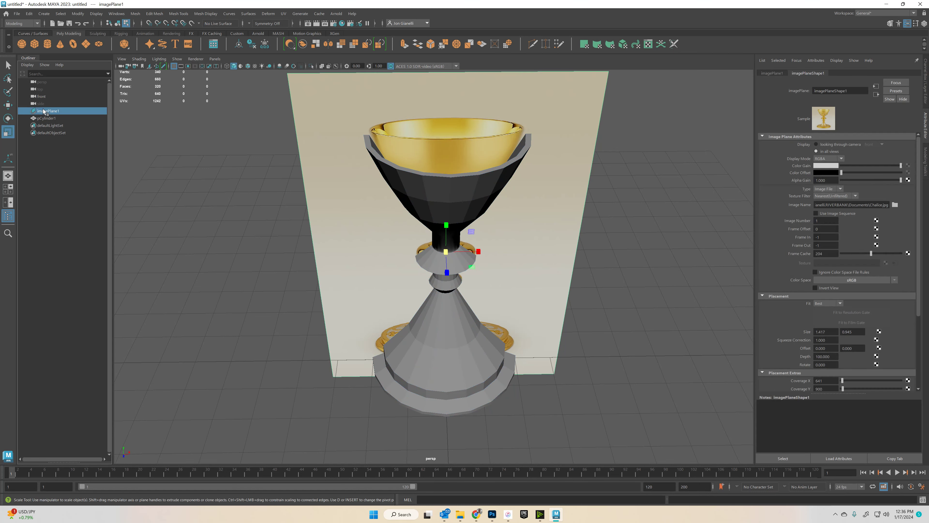
key("ctrl+h")
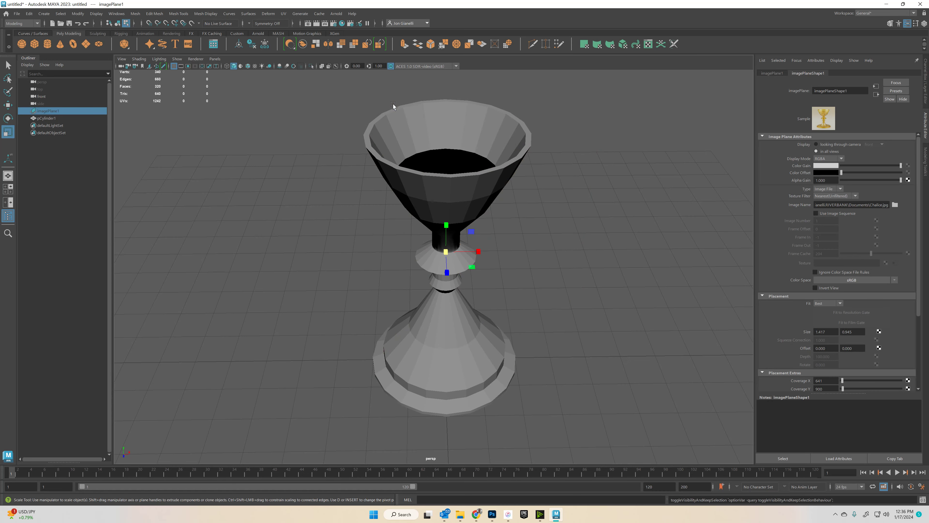
left_click_drag(472, 147, 469, 128, "alt")
left_click_drag(458, 187, 456, 279, "alt")
left_click(458, 286)
right_click_drag(459, 284, 459, 269)
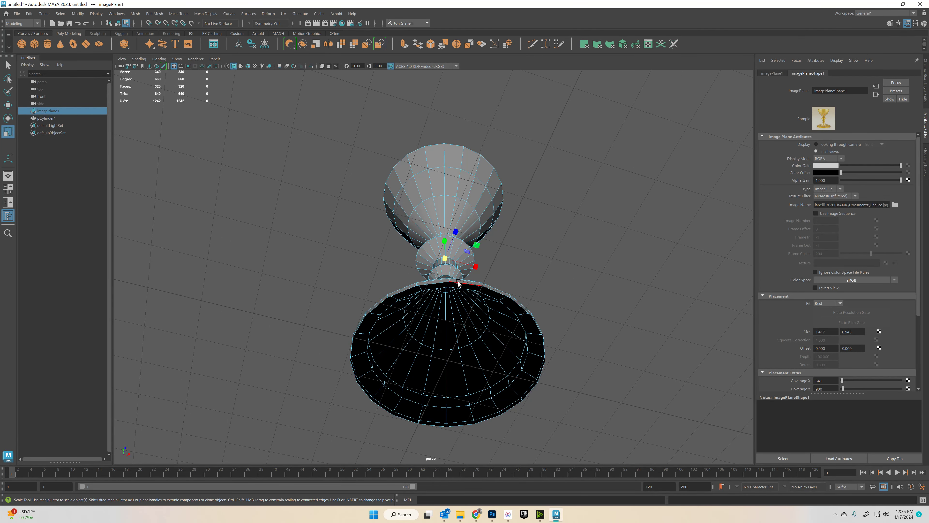
double_click(459, 282)
key("ctrl+e")
key("r")
left_click_drag(447, 360, 397, 370)
left_click_drag(397, 370, 476, 262, "alt")
Step: Turn on smooth preview for the chalice and show the reference image plane again
key("3")
left_click(51, 111)
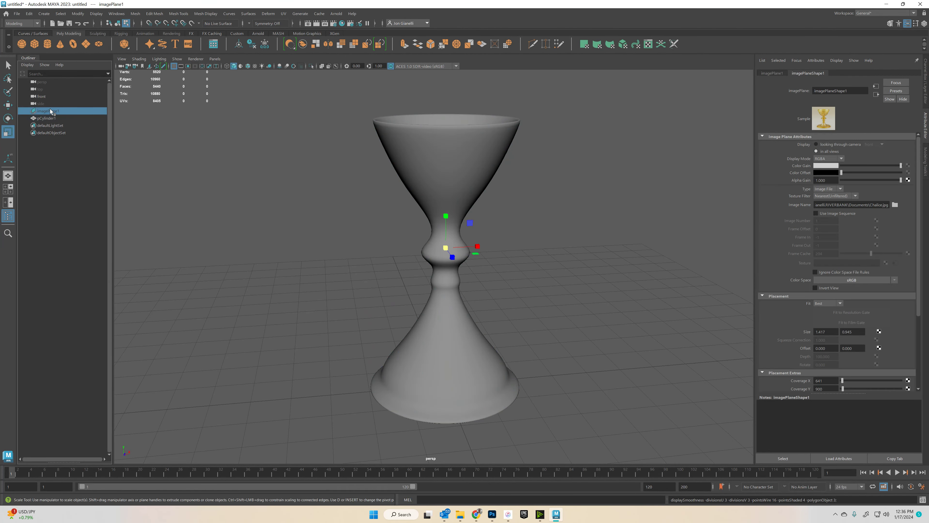
key("h")
Step: Compare the smoothed stem with the reference picture in wireframe and shaded display, and return to the unsmoothed mesh
key("F10")
double_click(466, 276)
key("4")
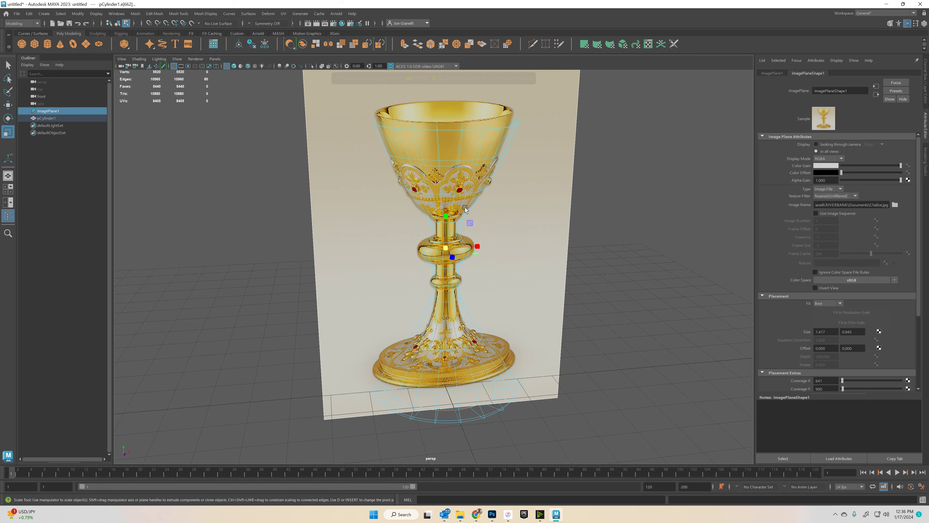
mouse_move(481, 275)
left_mouse_down("alt")
mouse_move(466, 270)
mouse_move(484, 267)
mouse_move(472, 270)
mouse_move(474, 260)
left_mouse_up("alt")
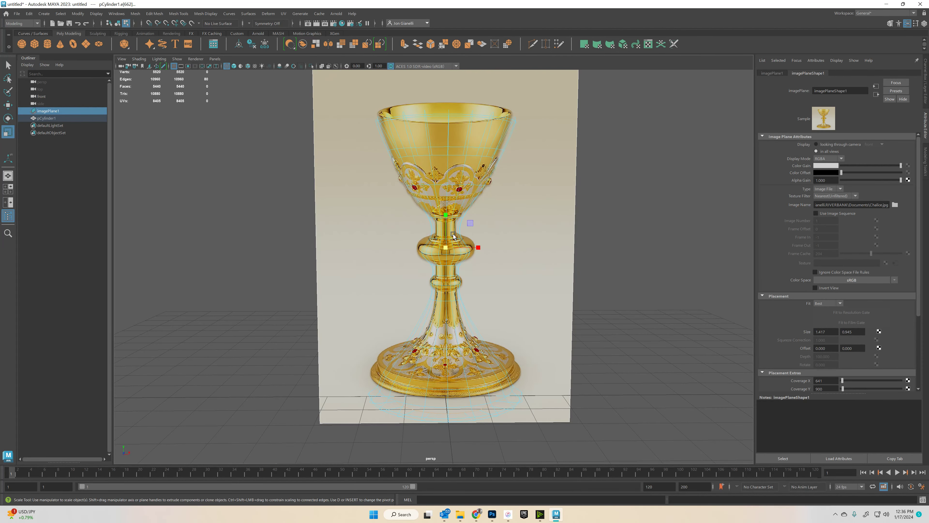
scroll(462, 177, "up", 4)
key("5")
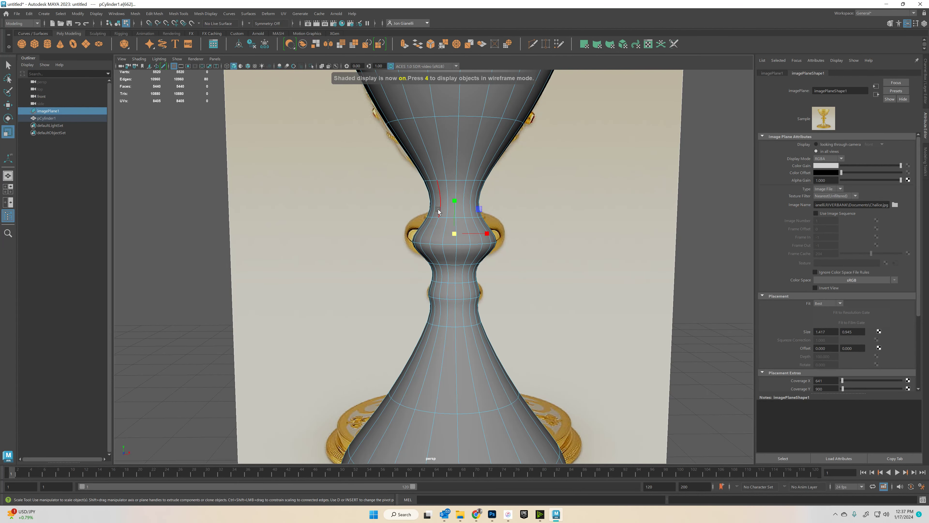
key("4")
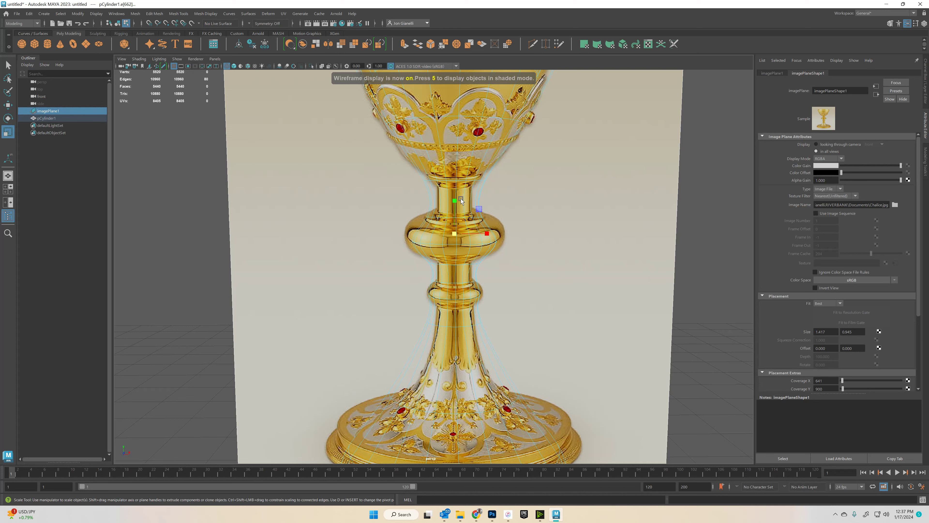
key("5")
key("1")
Step: Insert supporting edge loops near both ends of the neck beneath the cup and just above it on the cup's bottom
right_click_drag(456, 193, 450, 249)
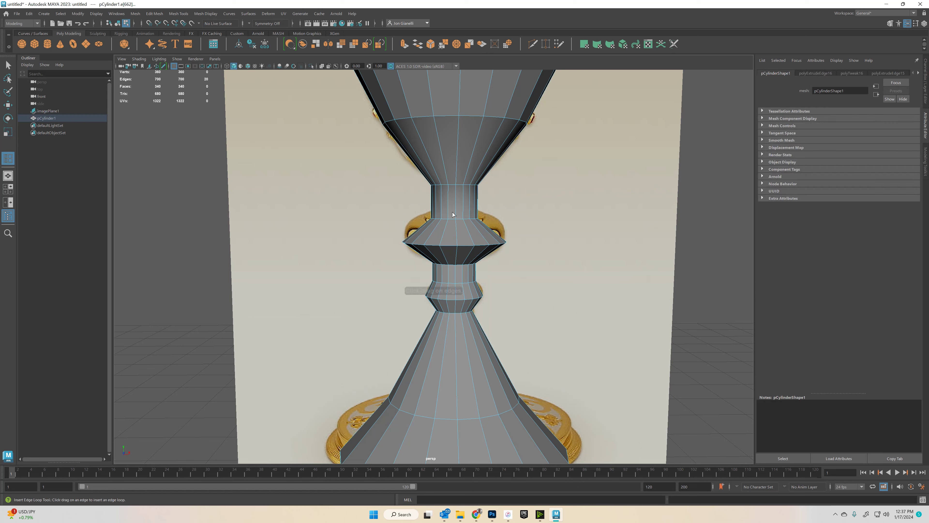
left_click(456, 187)
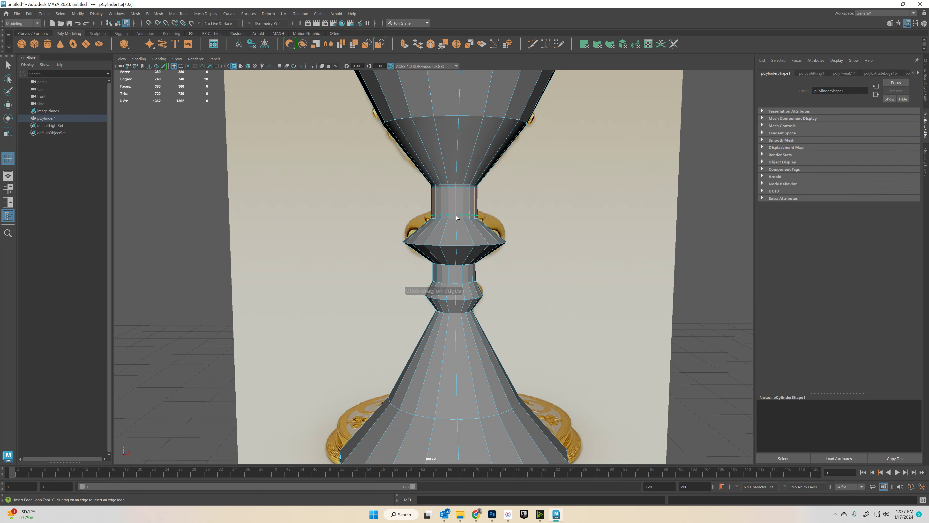
left_click(458, 201)
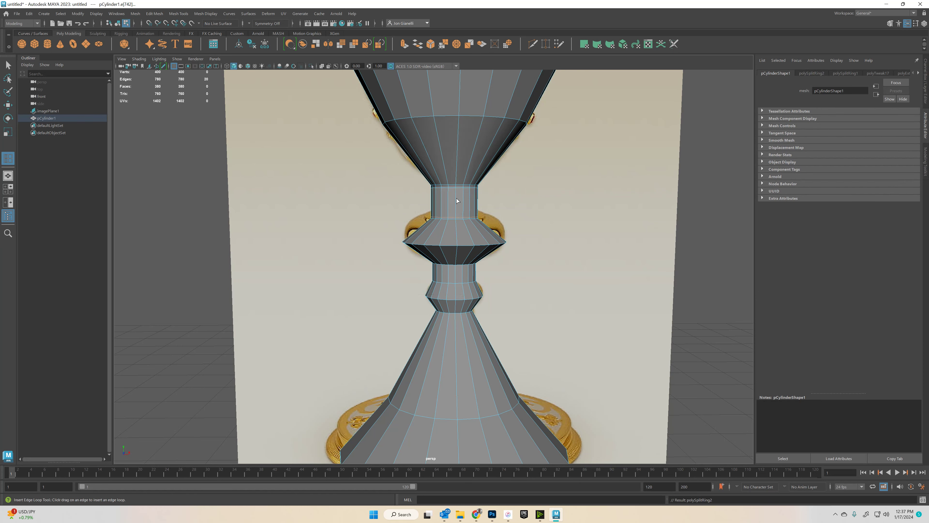
left_click(456, 182)
scroll(463, 272, "up", 3)
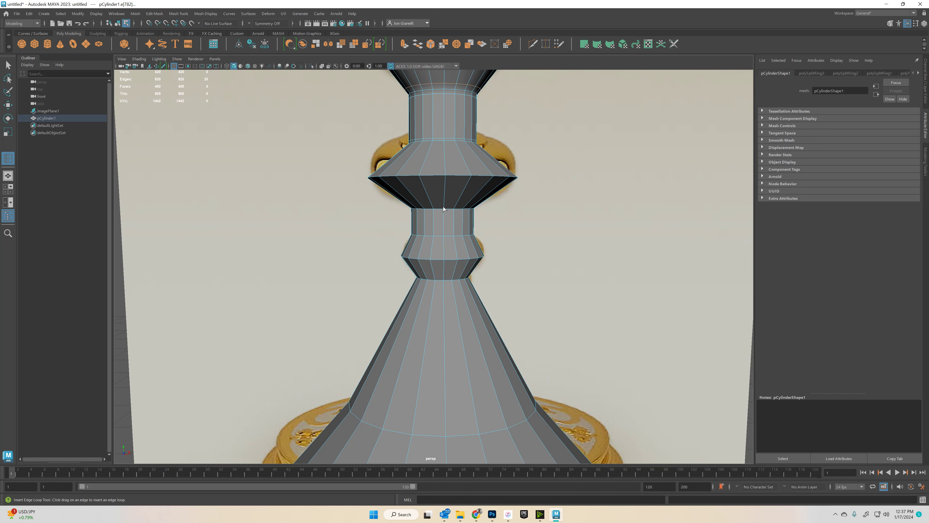
Step: Insert supporting edge loops around the lower neck, the small knob and the top of the conical foot
left_click(444, 209)
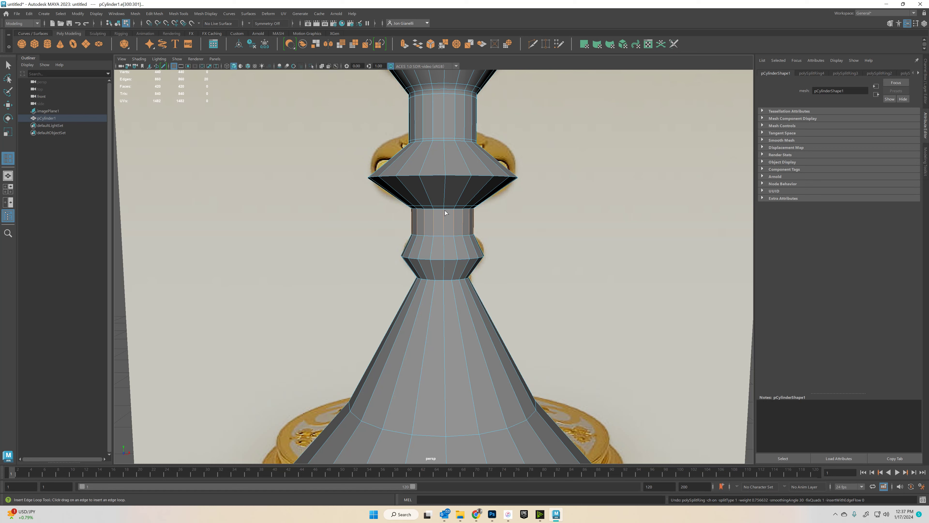
left_click(443, 238)
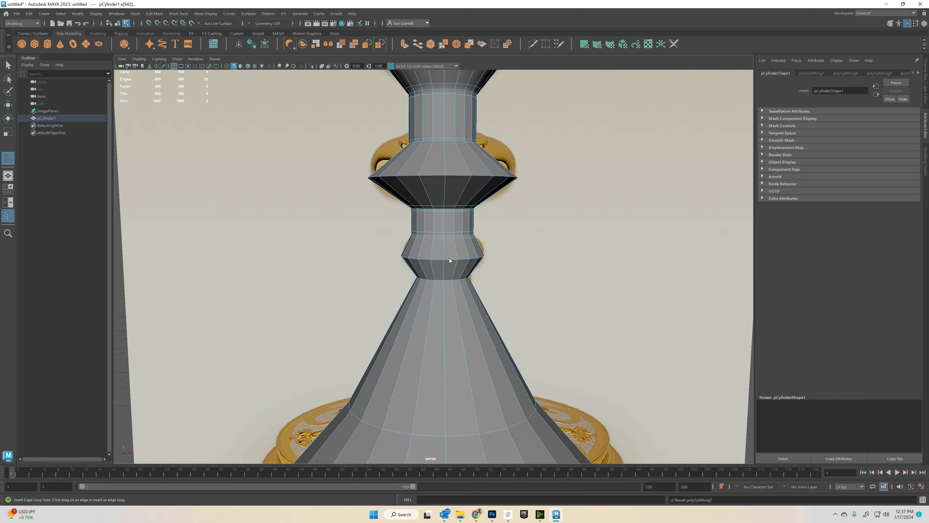
left_click(442, 284)
scroll(463, 357, "down", 3)
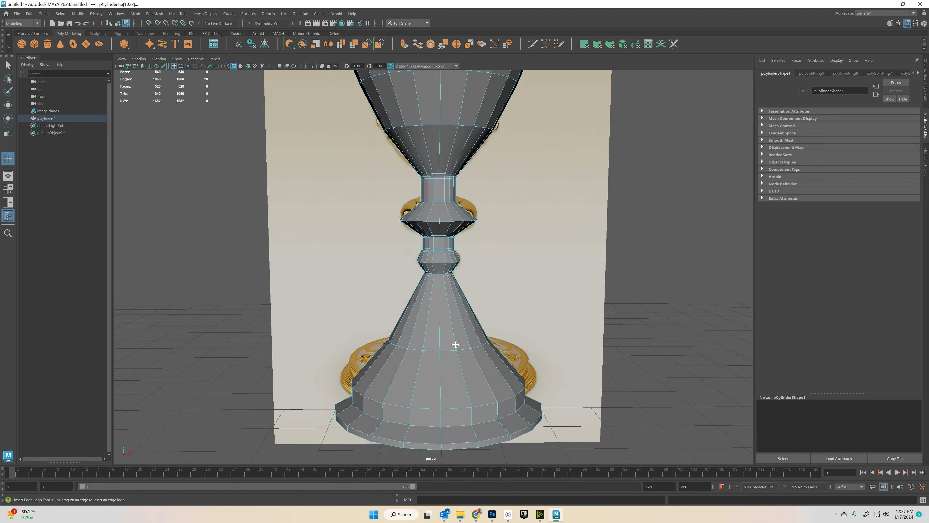
Step: Insert supporting edge loops along the stepped edges of the foot and check the chalice in smooth preview
middle_click_drag(455, 344, 442, 298, "alt")
left_click(442, 301)
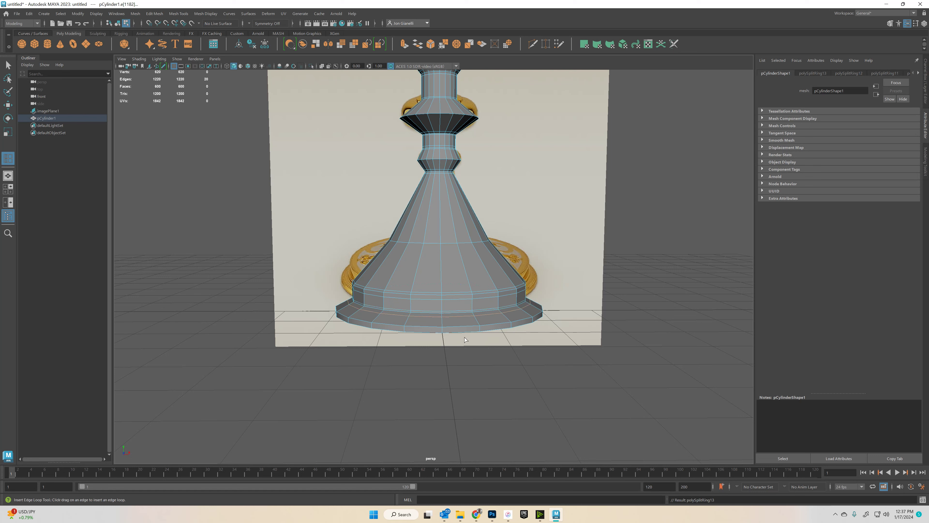
left_click(443, 327)
key("3")
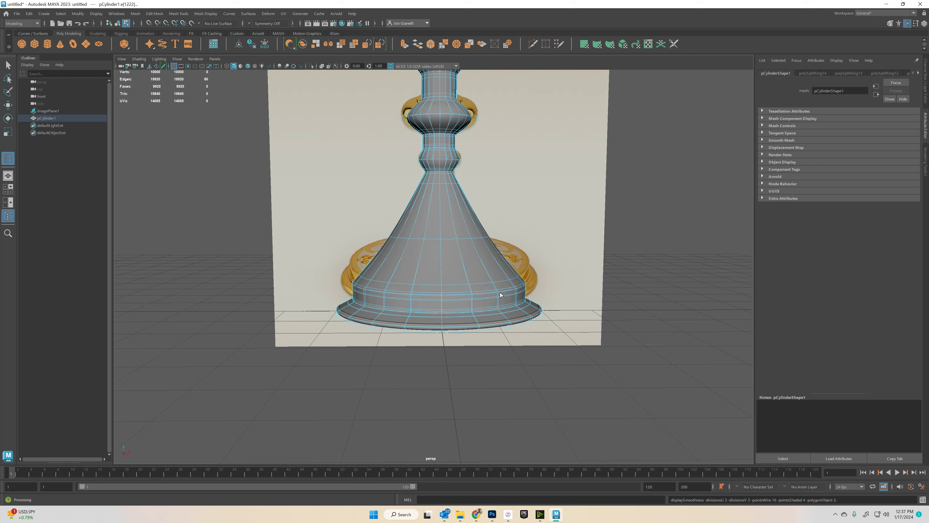
middle_click_drag(478, 163, 494, 340, "alt")
key("1")
key("3")
key("1")
Step: Insert supporting edge loops along the cup's rim and check the rim in smooth preview
middle_click_drag(450, 133, 448, 172, "alt")
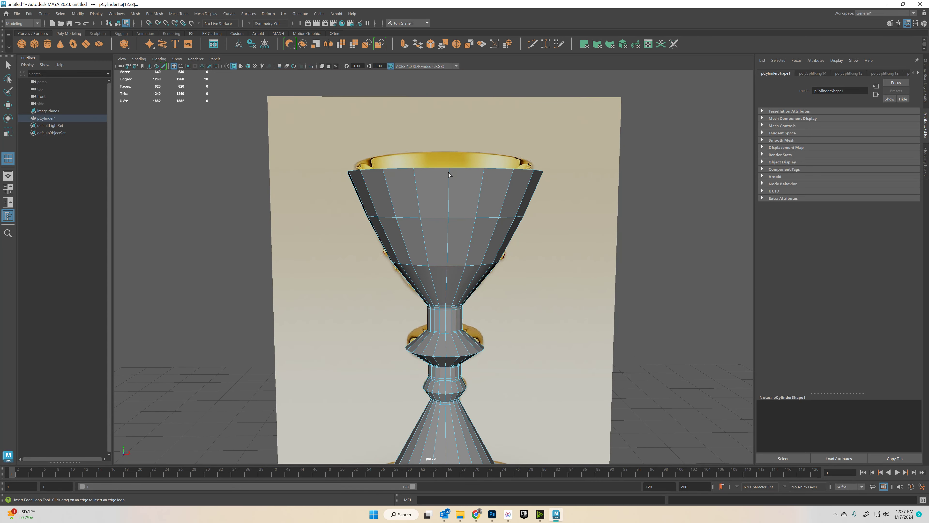
left_click(449, 173)
key("ctrl+z")
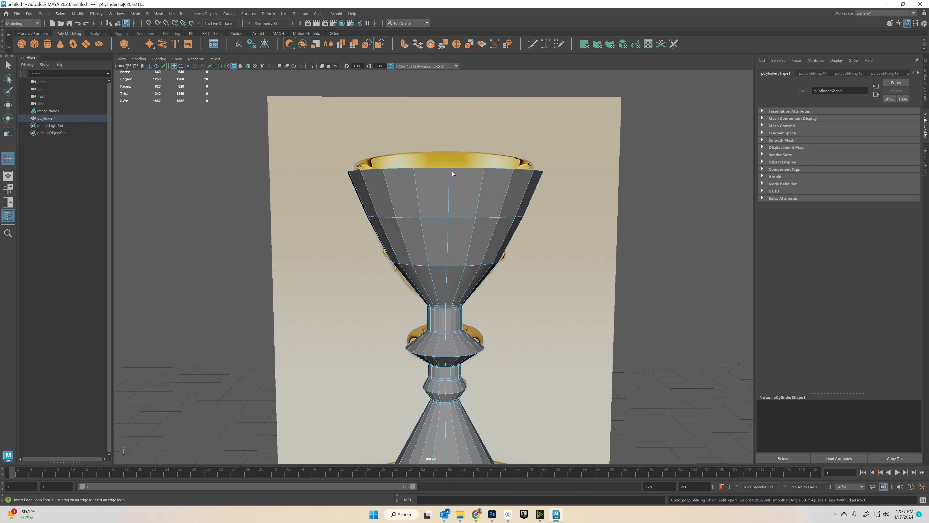
left_click(451, 175)
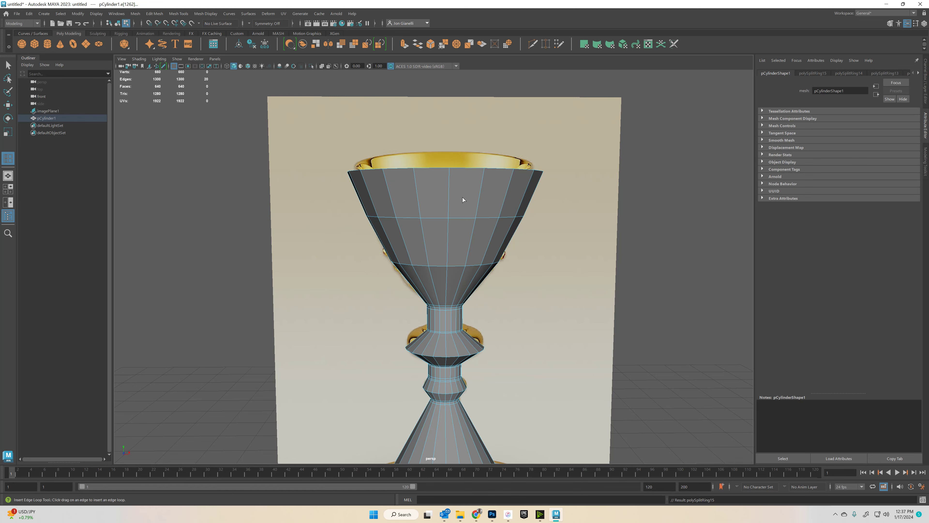
scroll(462, 197, "up", 3)
scroll(466, 176, "down", 3)
left_click_drag(473, 207, 459, 218, "alt")
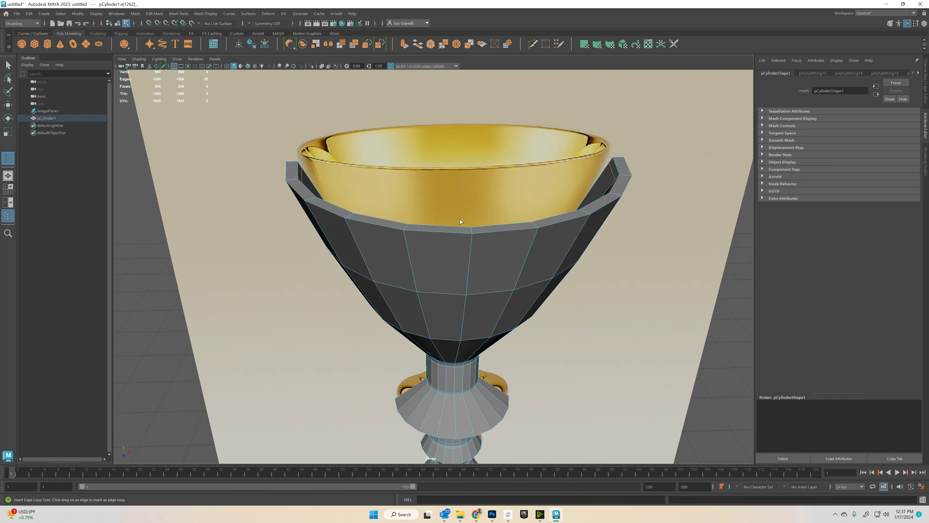
left_click(472, 241)
key("3")
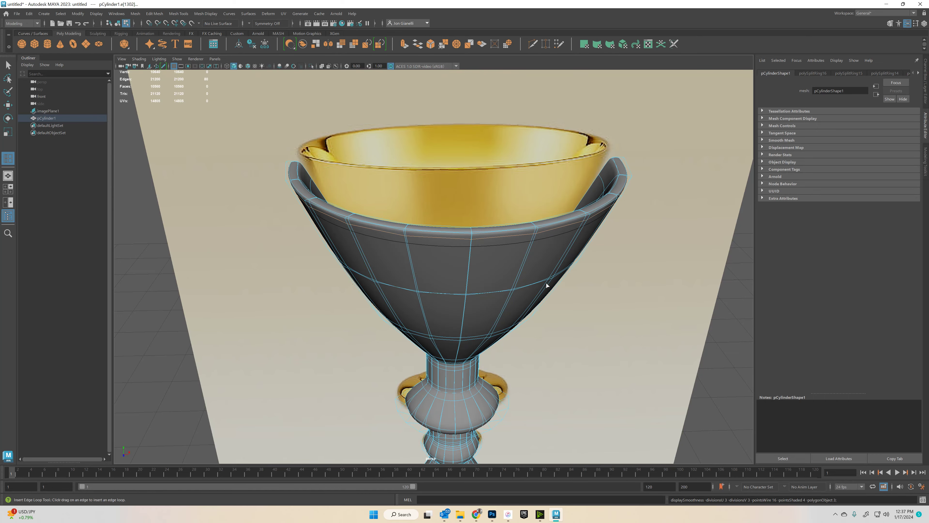
key("1")
Step: Return the chalice to Object Mode with the Select tool active and hide the reference image plane
left_click_drag(535, 217, 442, 288, "alt")
key("F8")
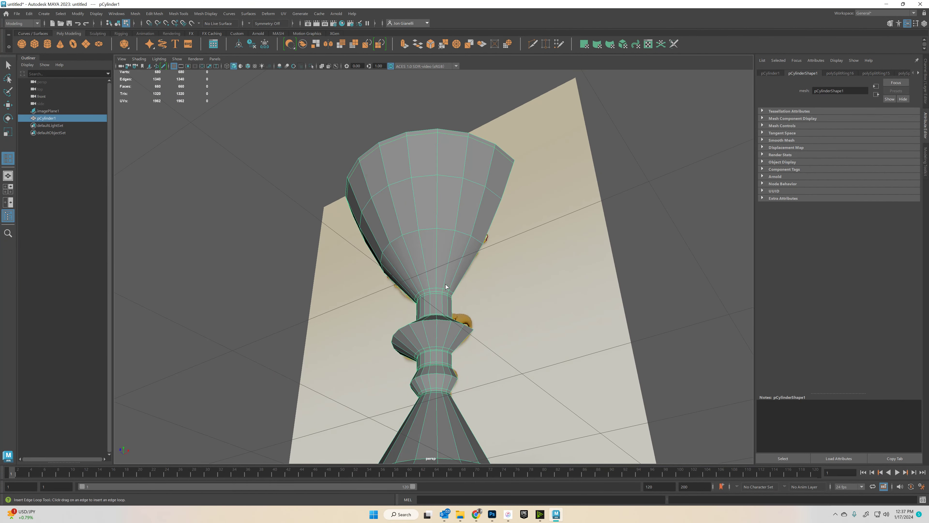
left_click(8, 65)
left_click(8, 65)
left_click(570, 238)
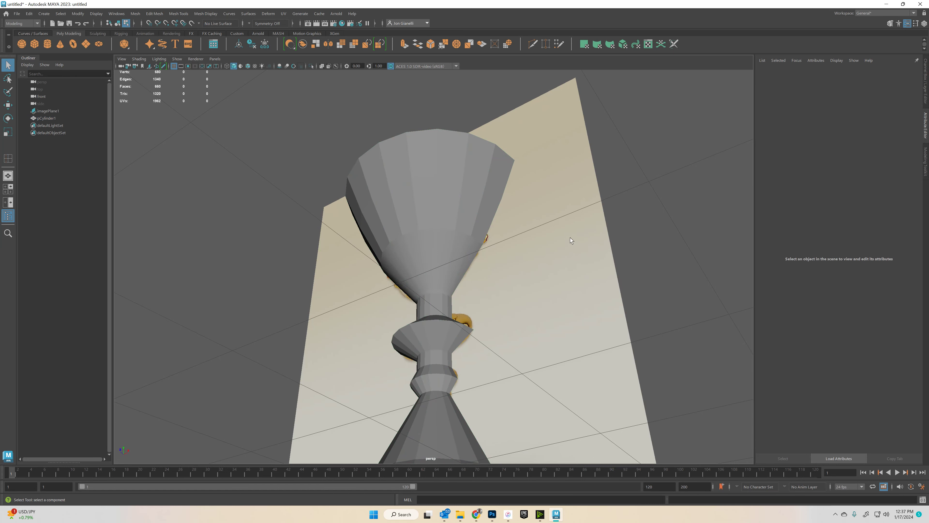
key("h")
left_click(33, 113)
key("h")
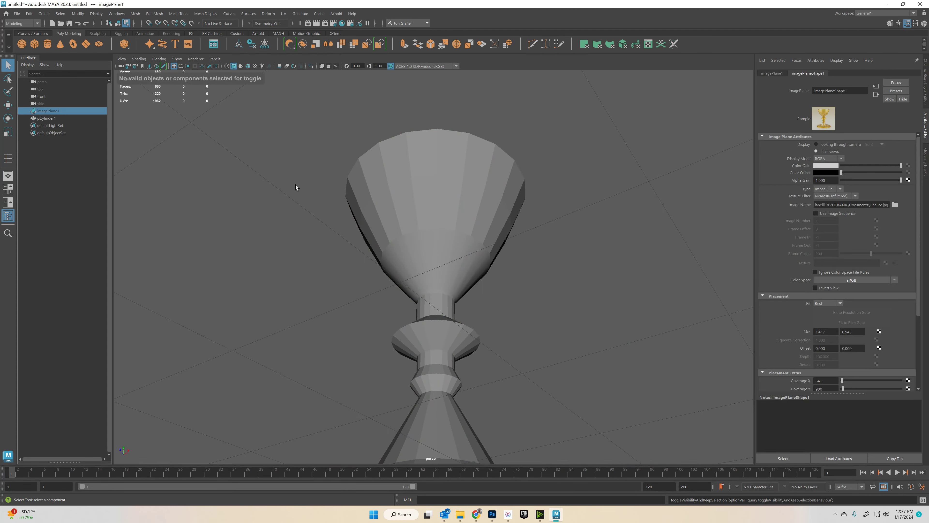
Step: Examine the whole chalice in smooth preview from several angles and return it to the unsmoothed display
scroll(478, 270, "down", 3)
left_click_drag(478, 270, 462, 300, "alt")
right_click_drag(462, 301, 458, 280)
key("3")
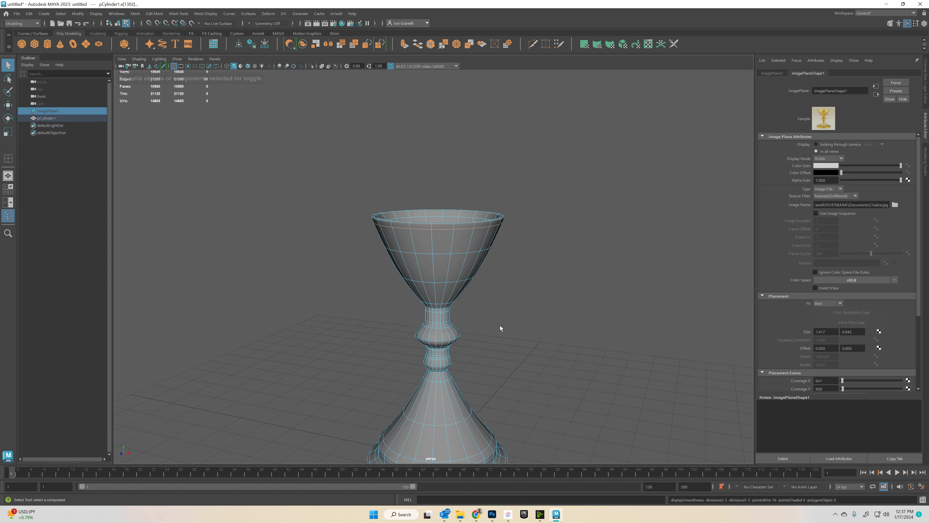
left_click(497, 329)
left_click_drag(496, 329, 509, 269, "alt")
right_click_drag(509, 271, 525, 256)
left_click_drag(549, 328, 574, 320, "alt")
left_click(429, 351)
key("1")
Step: Close the open underside of the foot by extruding its inner border edge loop and merging it to the center
scroll(482, 426, "up", 5)
left_click_drag(483, 426, 434, 255, "alt")
right_click_drag(428, 263, 433, 233)
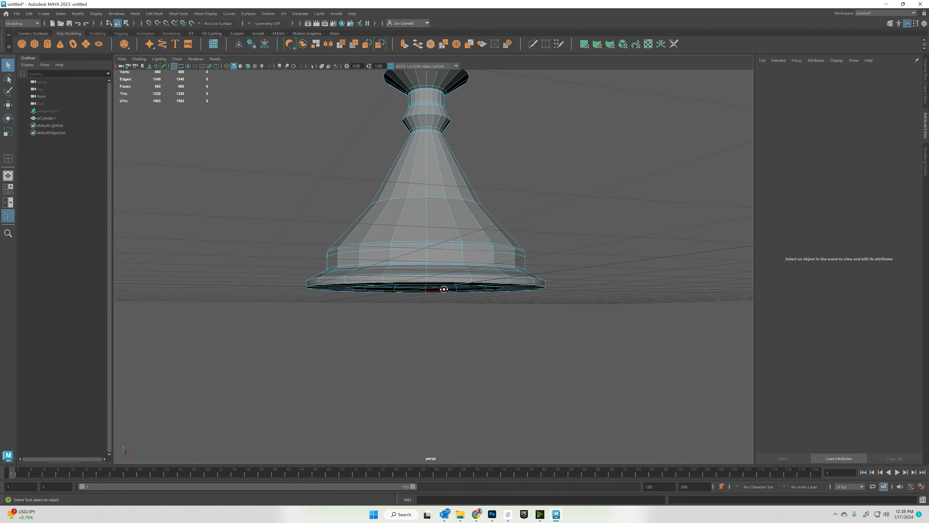
left_click_drag(435, 234, 441, 217, "alt")
mouse_move(441, 217)
right_mouse_down()
mouse_move(434, 195)
mouse_move(435, 220)
right_mouse_up()
double_click(437, 219)
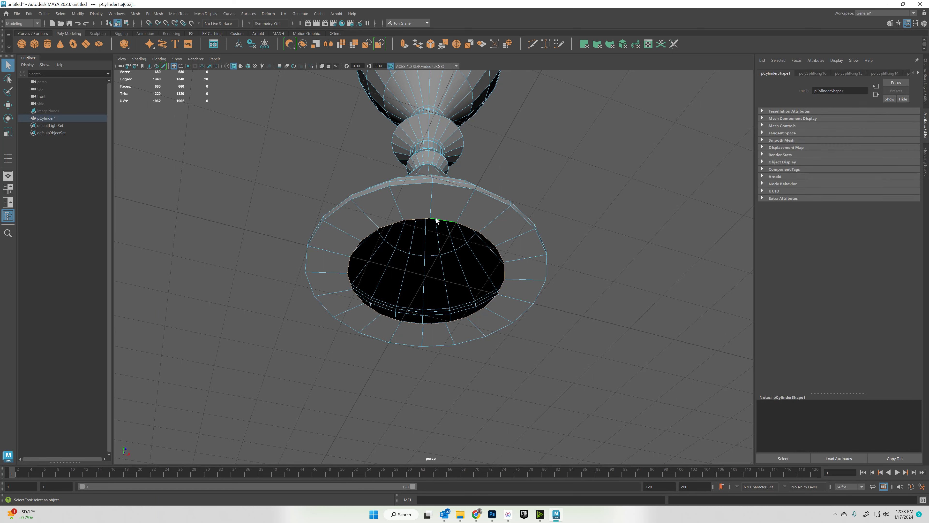
key("w")
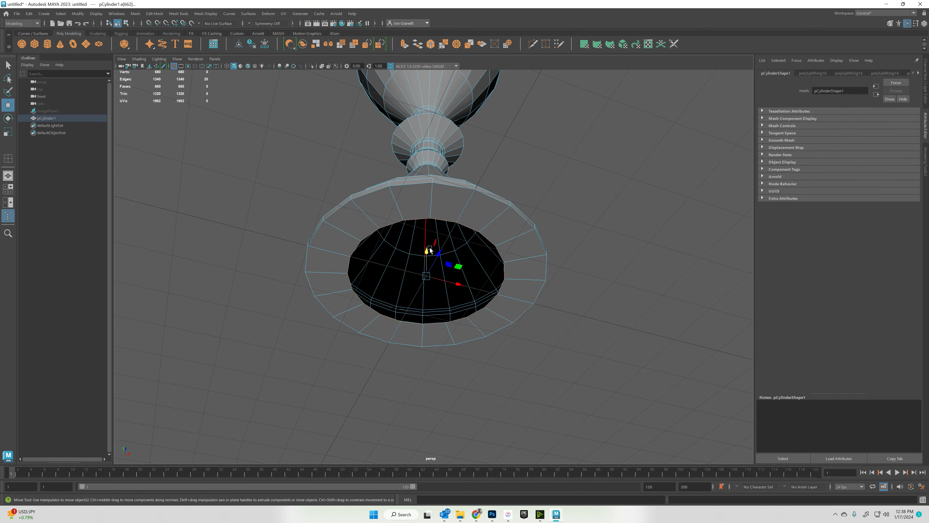
left_click_drag(426, 251, 389, 273)
key("r")
right_click_drag(413, 248, 415, 204, "shift")
Step: Select the inner edge loop of the cup's rim and extrude it down along the inside of the cup, scaled inward
left_click_drag(460, 132, 444, 238, "alt")
key("F10")
double_click(445, 239)
key("ctrl+e")
key("ctrl+r")
type("w")
left_click(286, 195)
Step: Extrude a second ring deeper inside the cup and scale it to follow the cup's wall
key("ctrl+e")
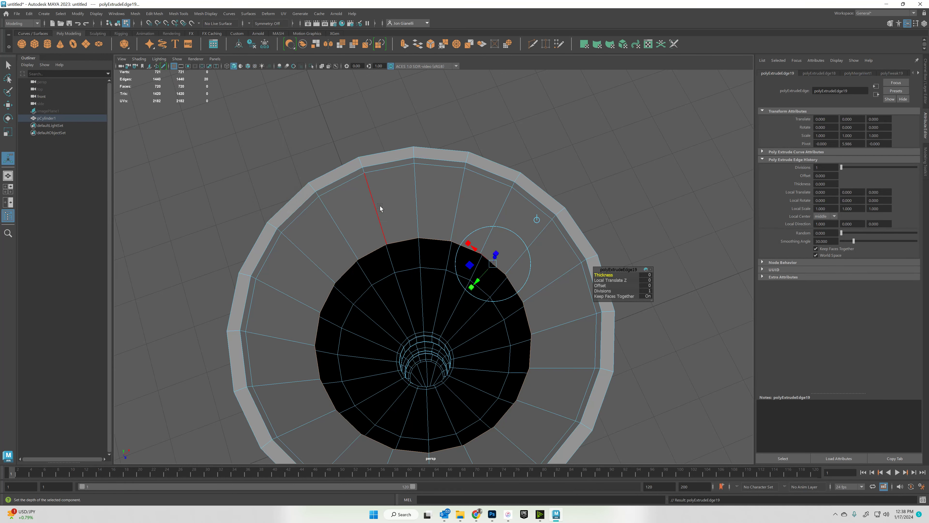
key("w")
left_click_drag(425, 320, 437, 234)
key("r")
key("ctrl+e")
key("w")
left_click_drag(417, 202, 420, 295)
key("r")
key("w")
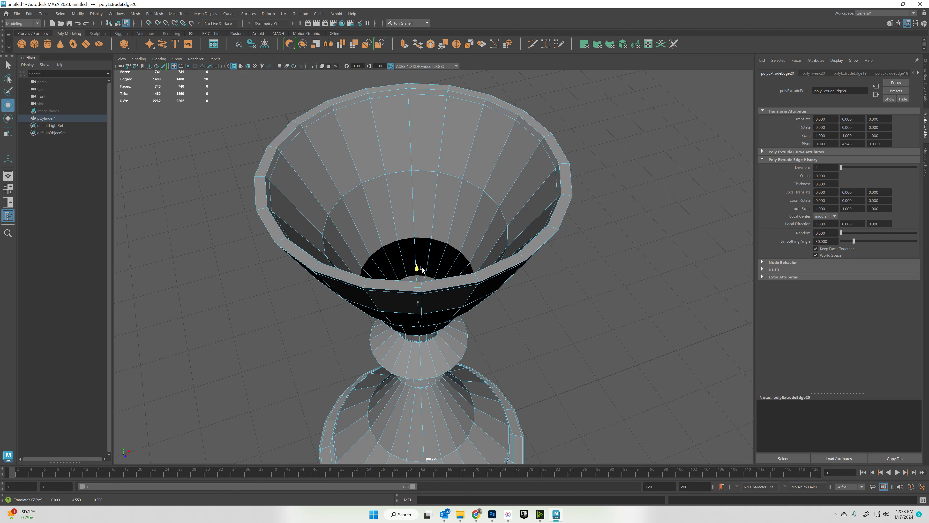
left_click_drag(424, 262, 494, 285, "alt")
key("ctrl+z")
key("ctrl+z")
key("ctrl+z")
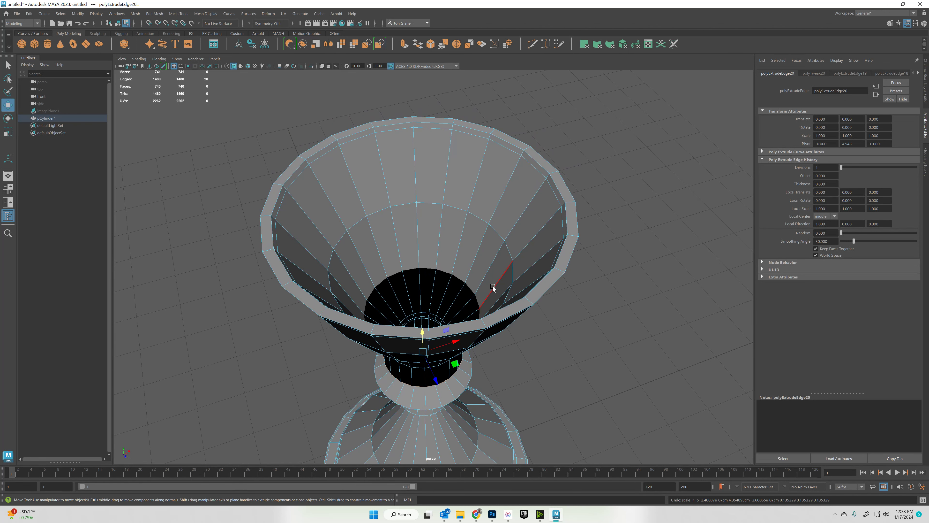
key("ctrl+z")
Step: Raise the lowest interior ring of the cup slightly, extrude it and scale the new edge loop inward
left_click_drag(422, 311, 423, 292)
key("ctrl+e")
key("r")
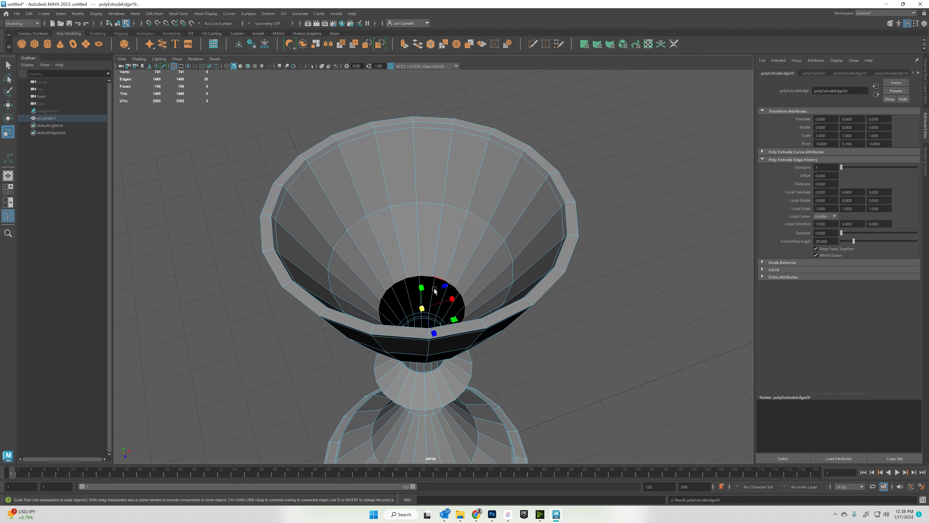
mouse_move(421, 307)
left_mouse_down()
mouse_move(404, 309)
mouse_move(425, 307)
left_mouse_up()
Step: Extrude the last open edge loop inside the cup and merge it to the center to close the bowl's bottom
key("w")
key("ctrl+e")
right_click_drag(424, 315, 427, 269, "shift")
scroll(452, 260, "down", 5)
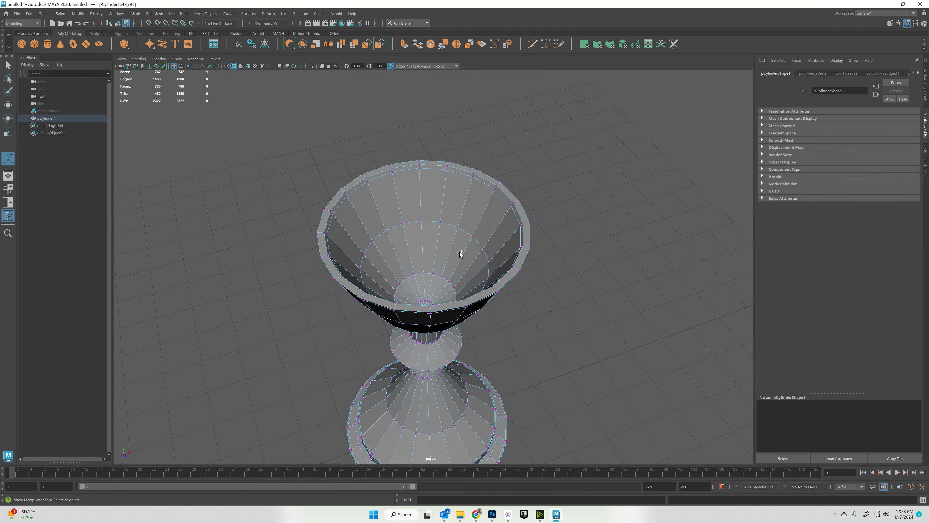
Step: Return the chalice to Object Mode and apply Smooth with one division
left_click_drag(459, 255, 446, 224, "alt")
right_click_drag(390, 135, 424, 112)
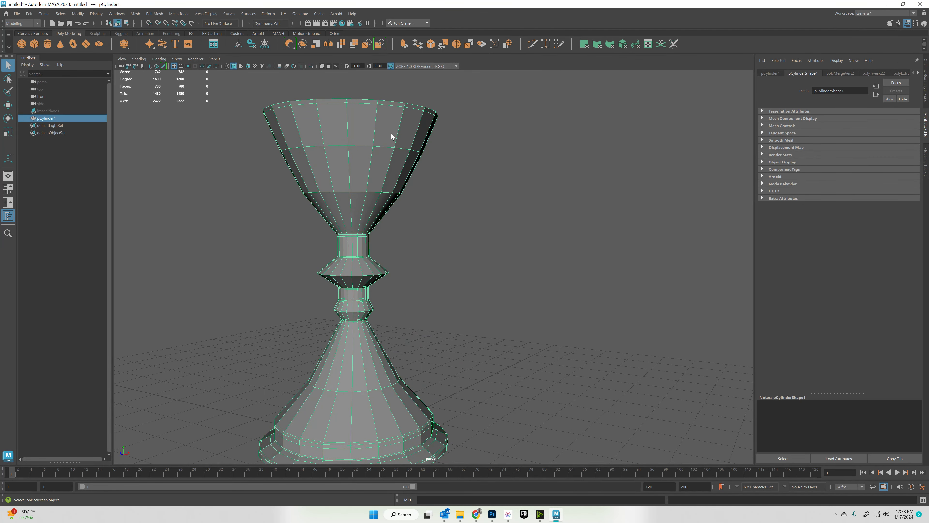
left_click(340, 44)
left_click(418, 230)
left_click_drag(455, 211, 471, 231, "alt")
left_click(411, 237)
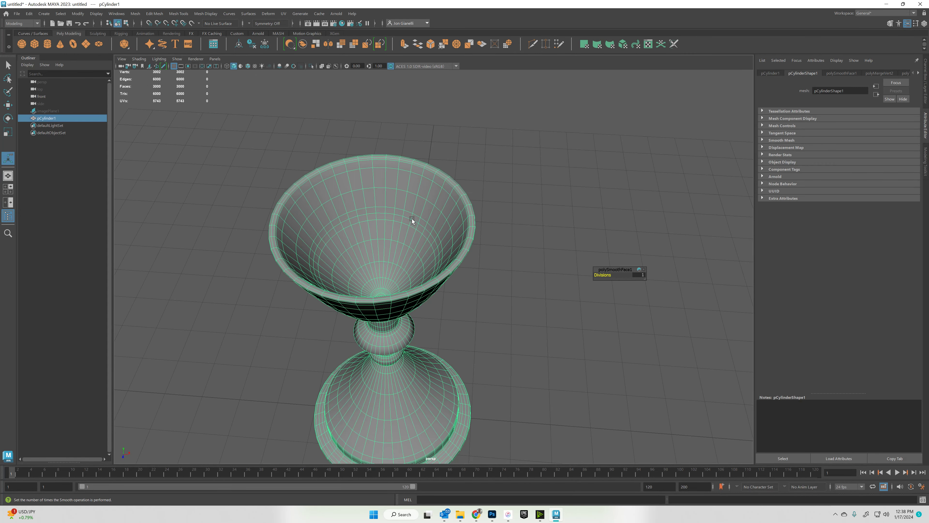
left_click_drag(412, 219, 384, 186, "alt")
Step: Unwrap the chalice with Automatic UV mapping, check the layout in the UV Editor and close the editor
left_click(284, 15)
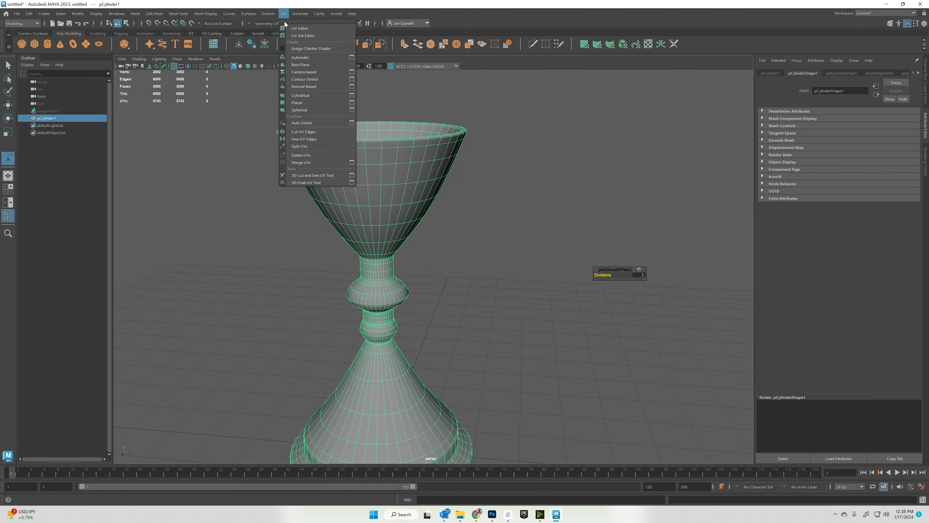
left_click(300, 29)
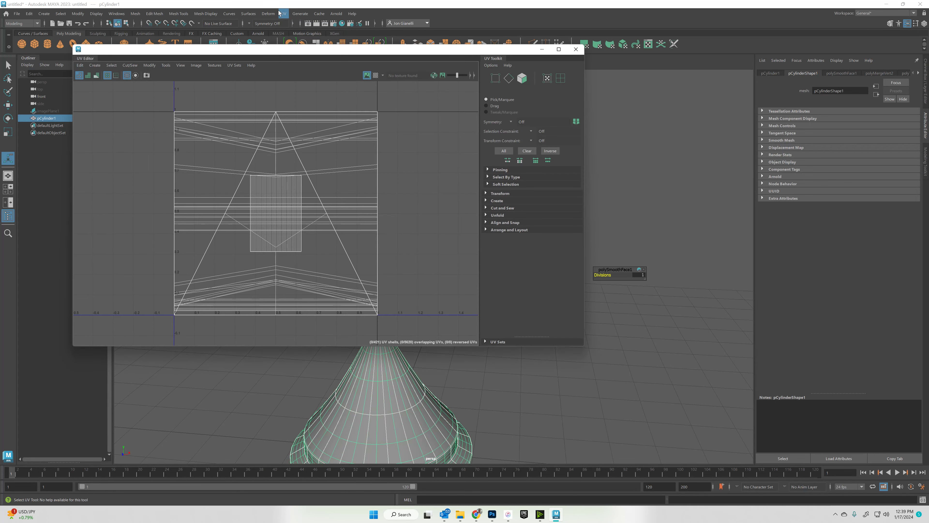
left_click(284, 15)
left_click(293, 59)
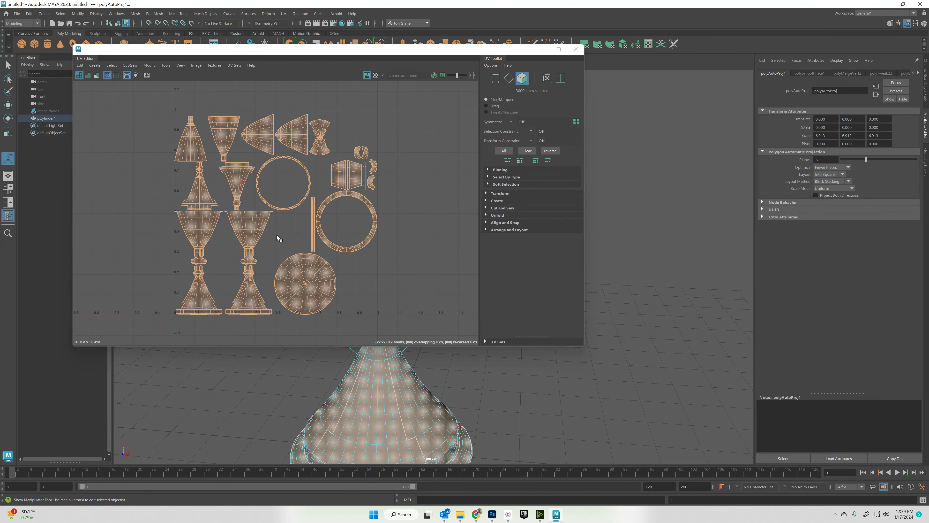
left_click(576, 49)
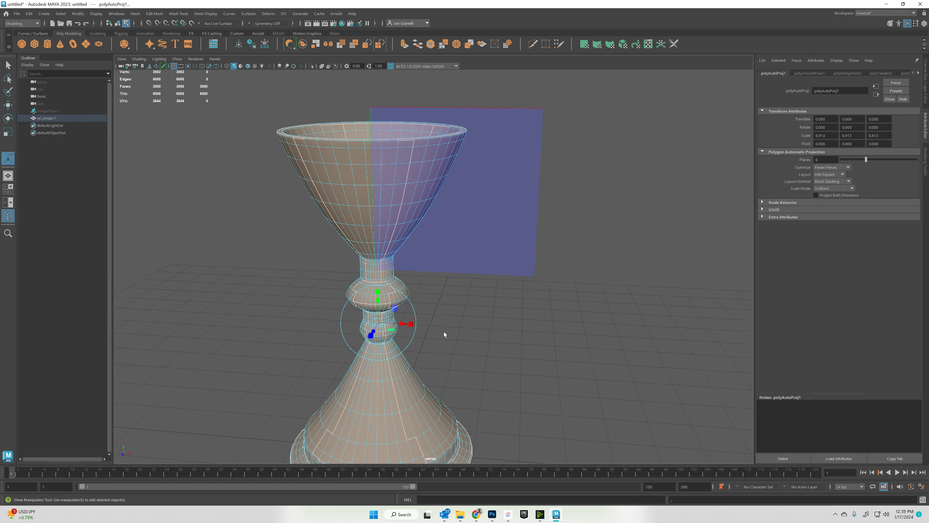
Step: Select the chalice in Object Mode and export it as FBX to Documents, named SM_Chalice plus the author's surname and 2
middle_click_drag(442, 332, 470, 237, "alt")
right_click_drag(426, 131, 455, 119)
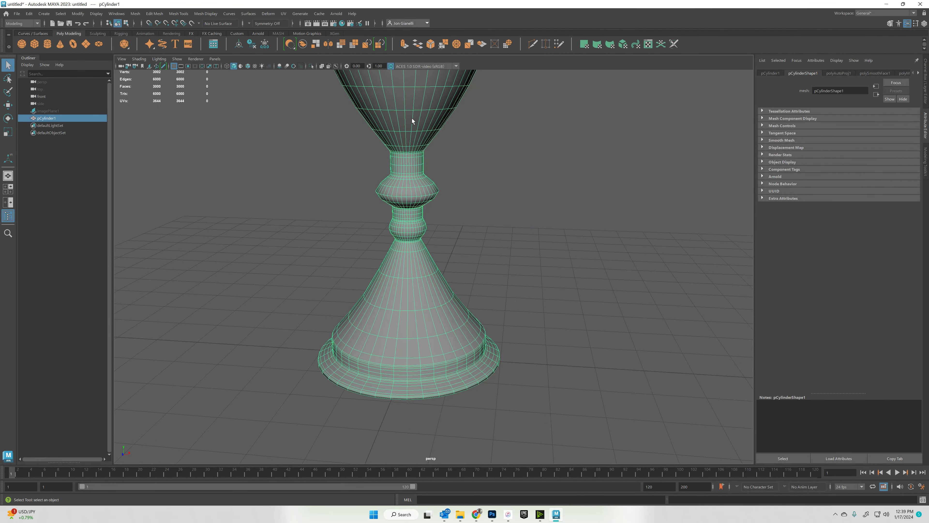
left_click(17, 13)
left_click(39, 110)
type("s")
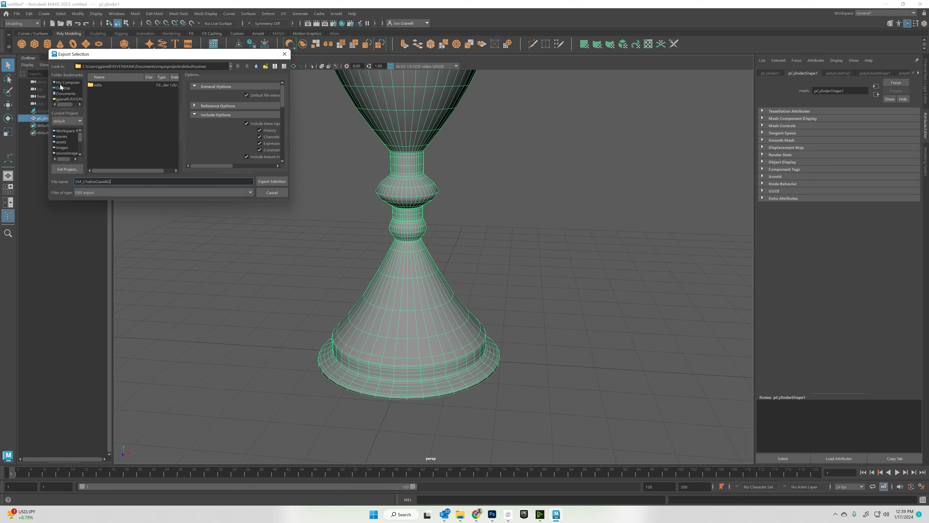
left_click(69, 94)
left_click(275, 182)
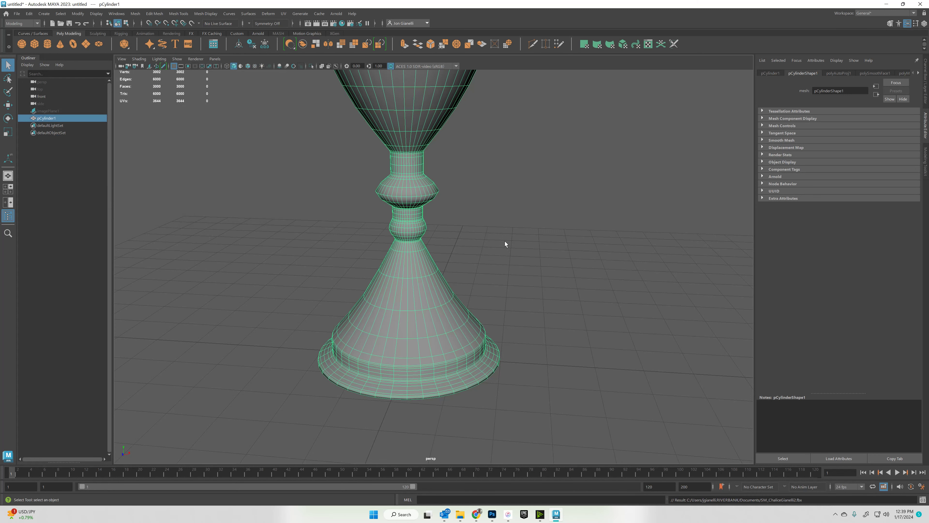
Step: Close Maya
left_click(921, 4)
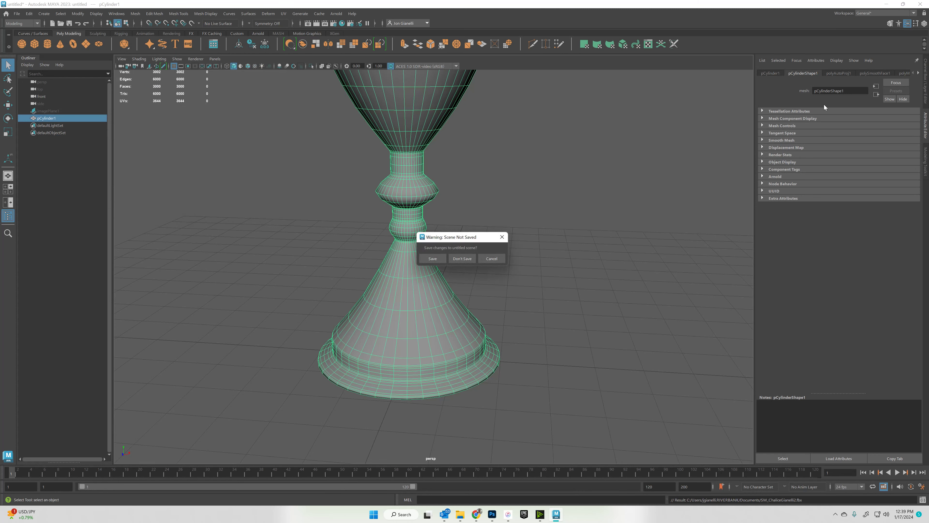